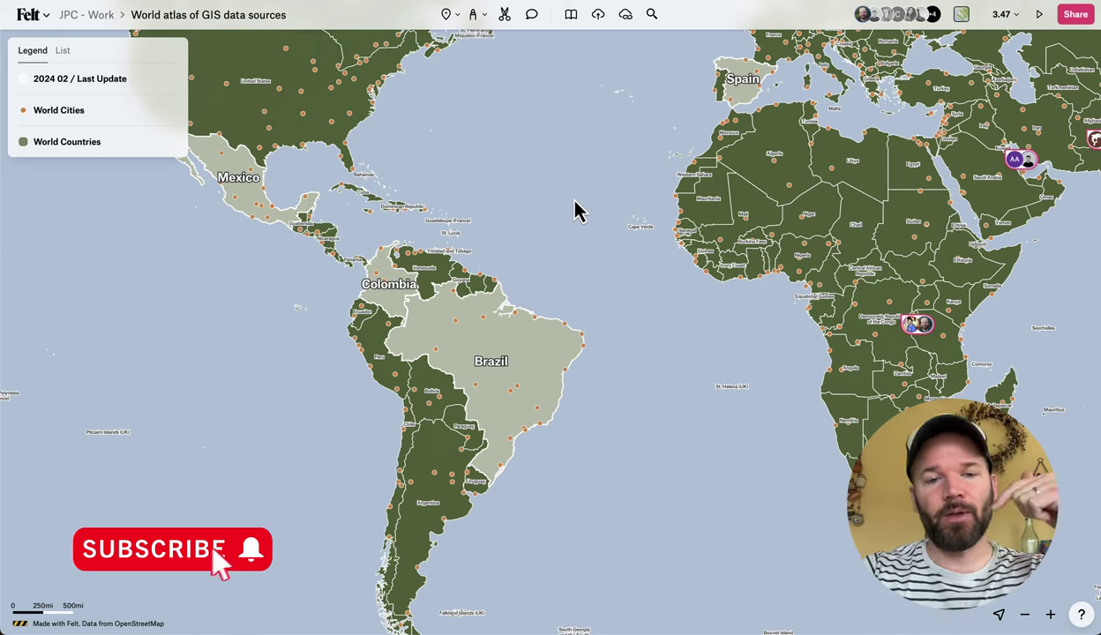
# Preview the flag popup cards for Brazil, Colombia and Mexico on the world atlas.
pyautogui.scroll(-2, 569, 221)
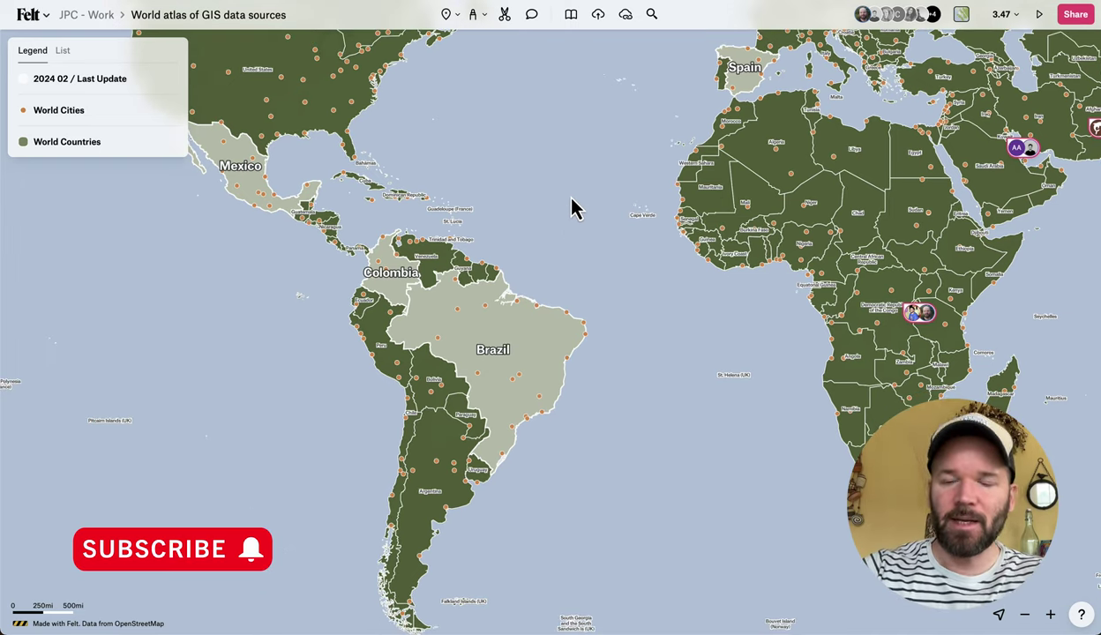
pyautogui.scroll(2, 547, 234)
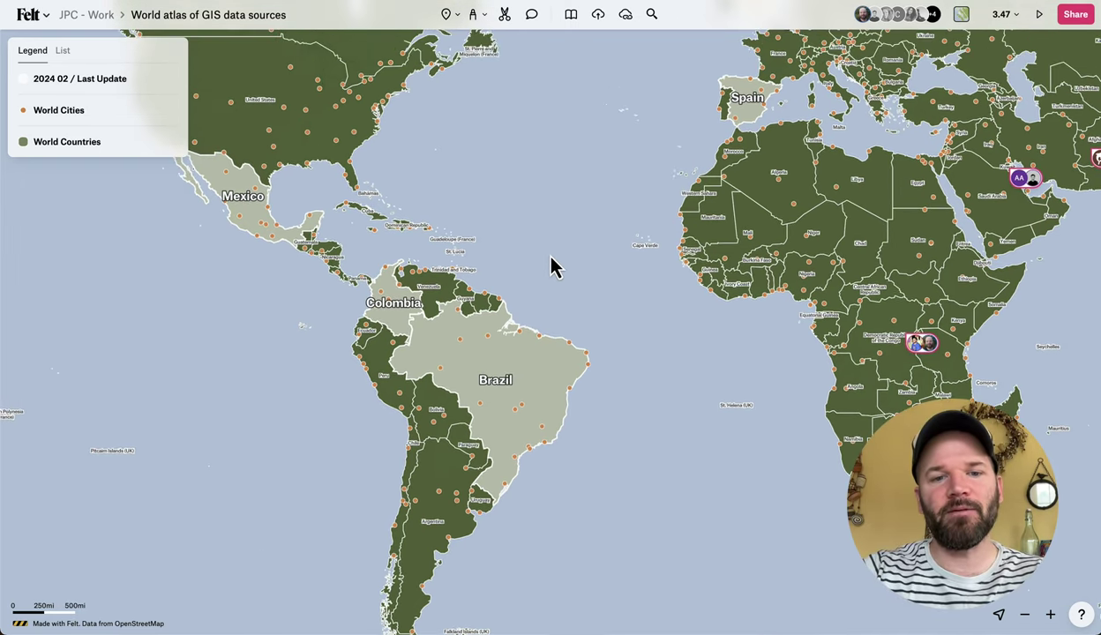
pyautogui.click(487, 366)
pyautogui.click(381, 319)
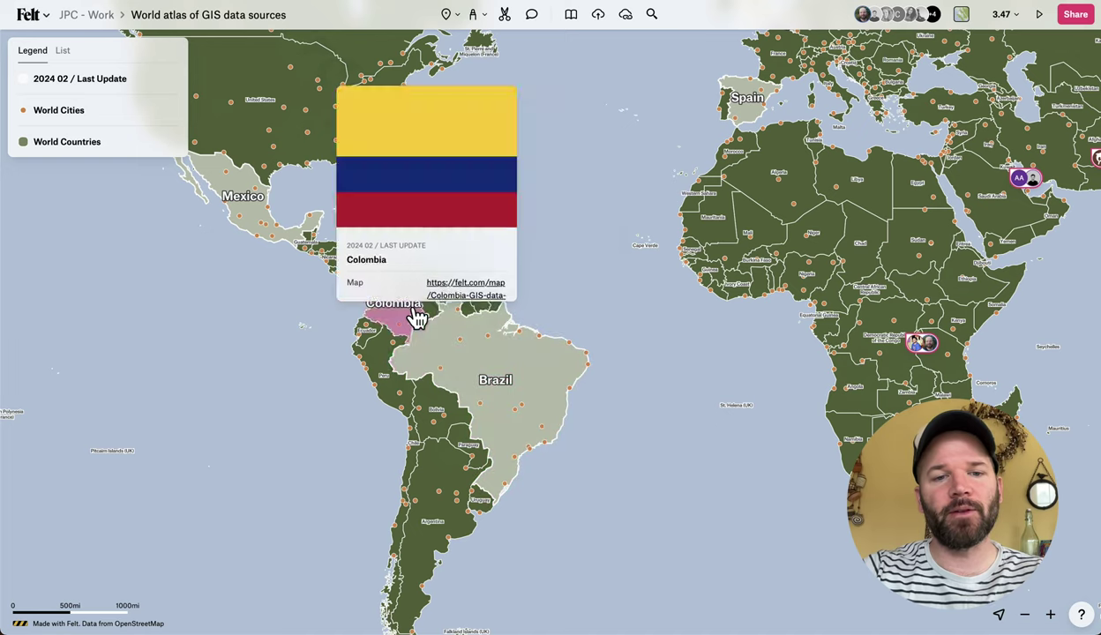
pyautogui.click(276, 228)
# Bring back Brazil's popup card and follow its Map link to a new tab.
pyautogui.click(429, 332)
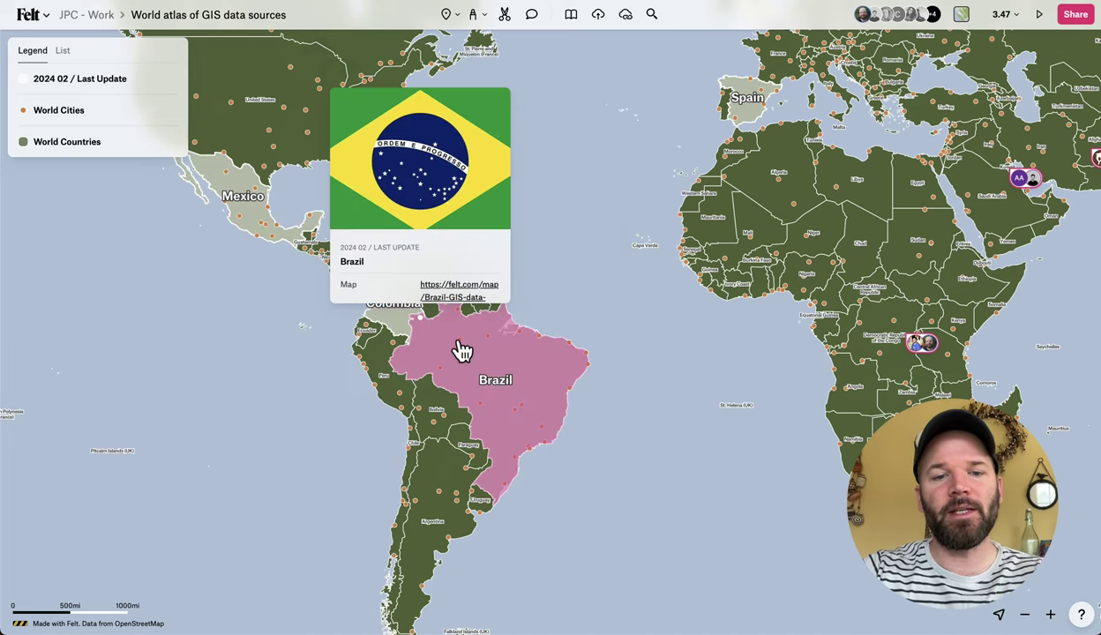
pyautogui.click(534, 361)
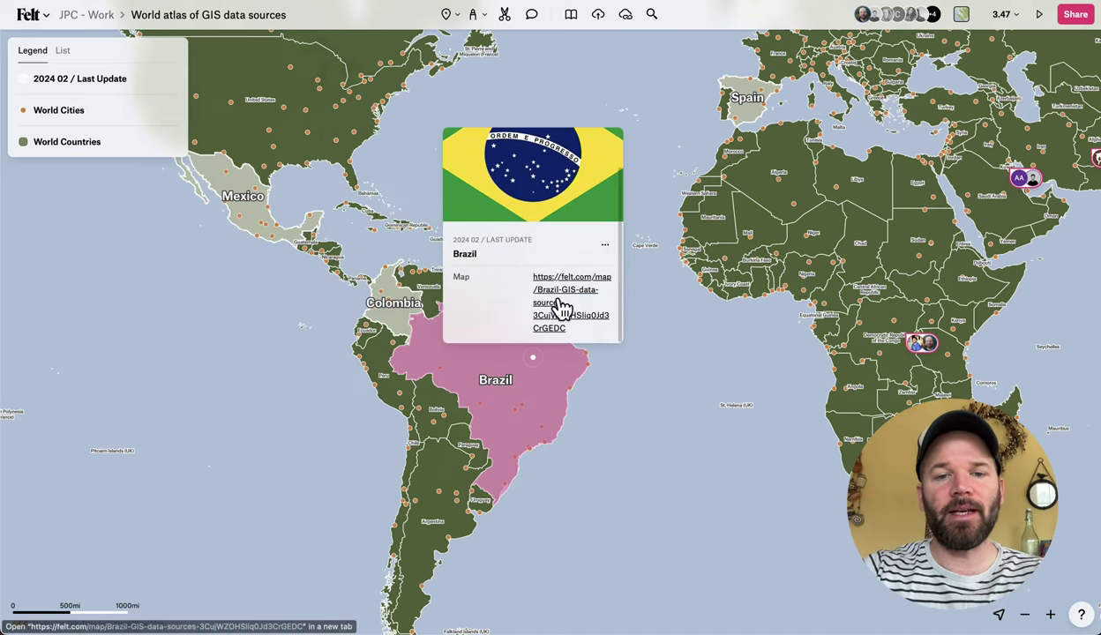
pyautogui.click(562, 309)
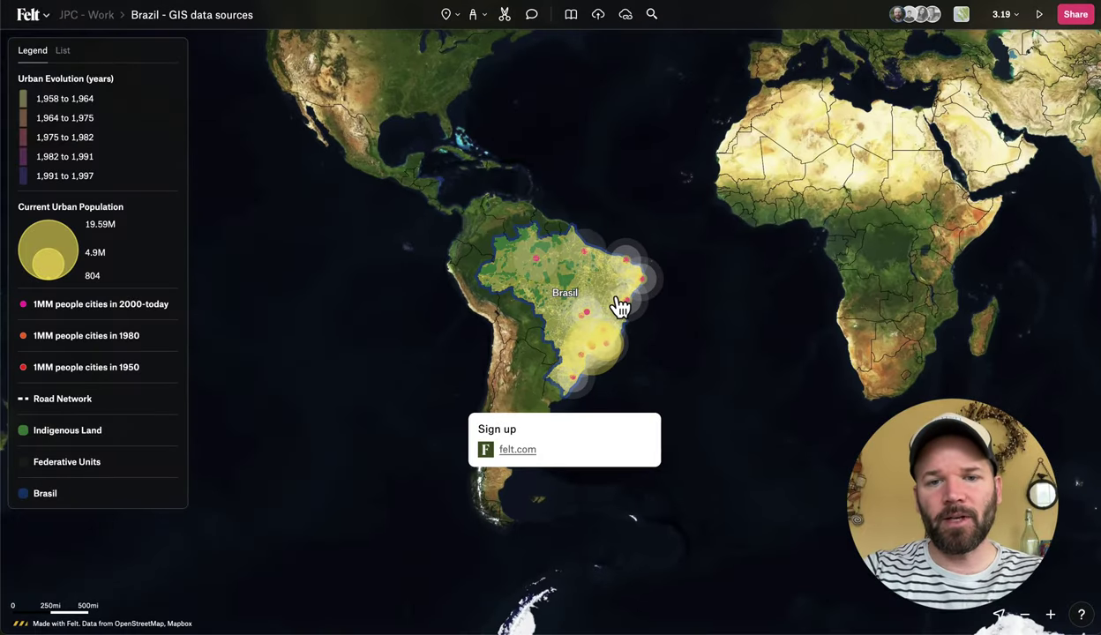
# Zoom into Brazil and display the Brasil outline's info popup.
pyautogui.scroll(5, 619, 308)
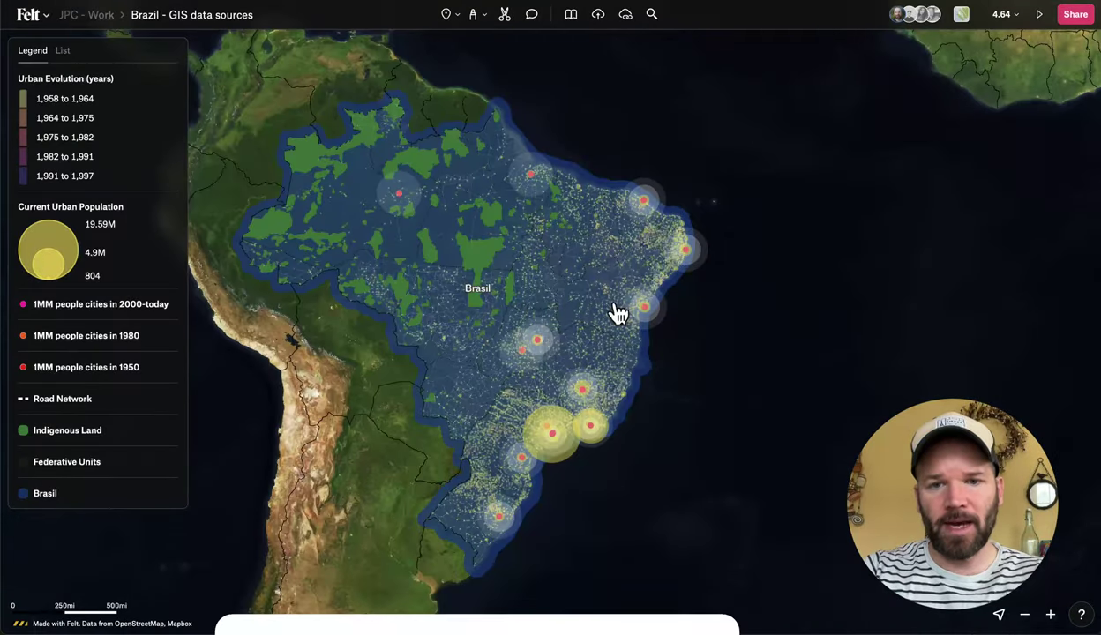
pyautogui.click(676, 282)
pyautogui.scroll(-1, 684, 278)
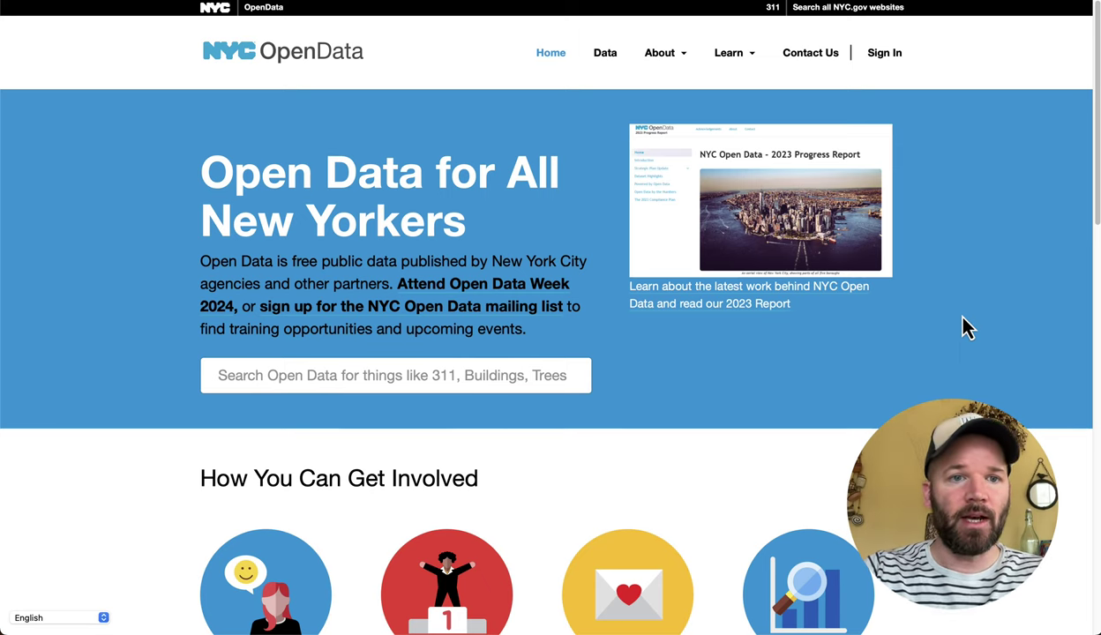
# Go to NYC Open Data's most popular datasets list and look for the 2018 Central Park Squirrel Census.
pyautogui.scroll(-5, 942, 381)
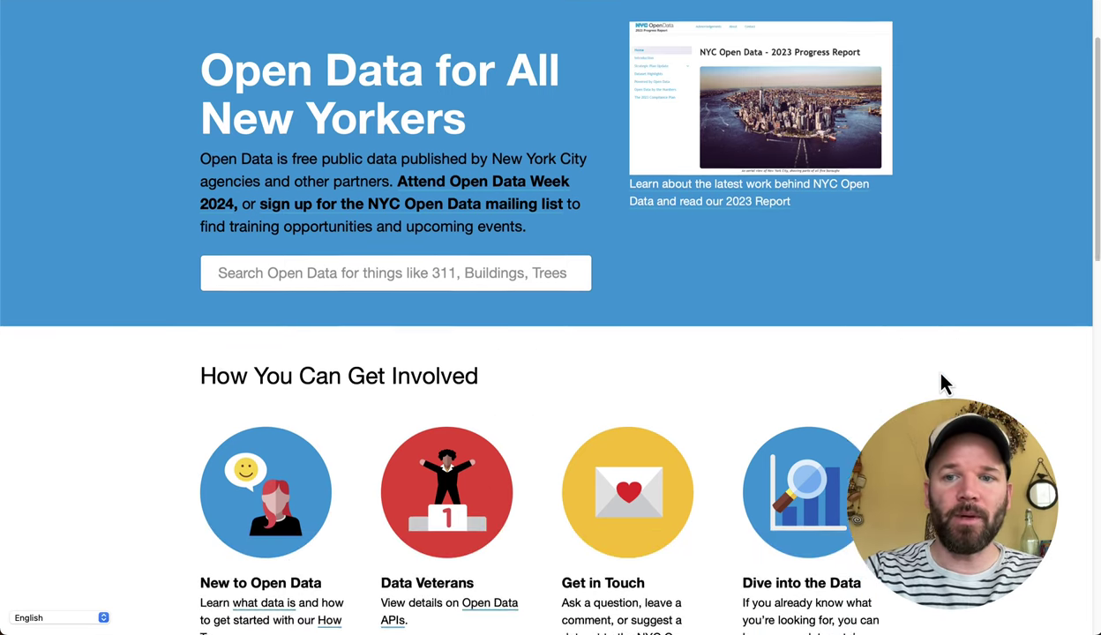
pyautogui.scroll(-5, 944, 375)
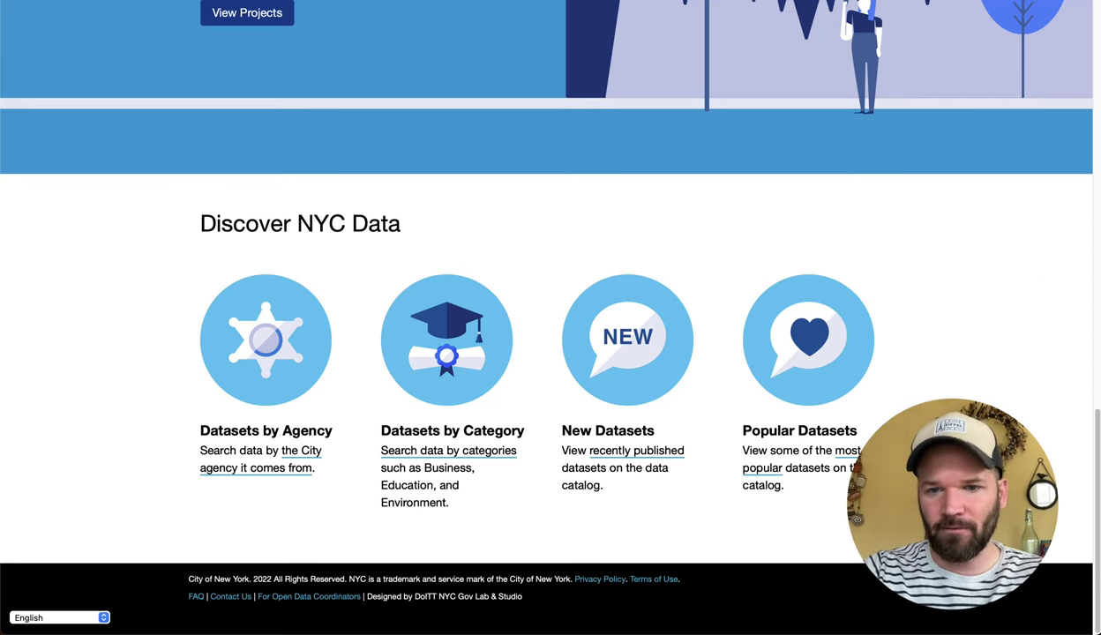
pyautogui.click(847, 450)
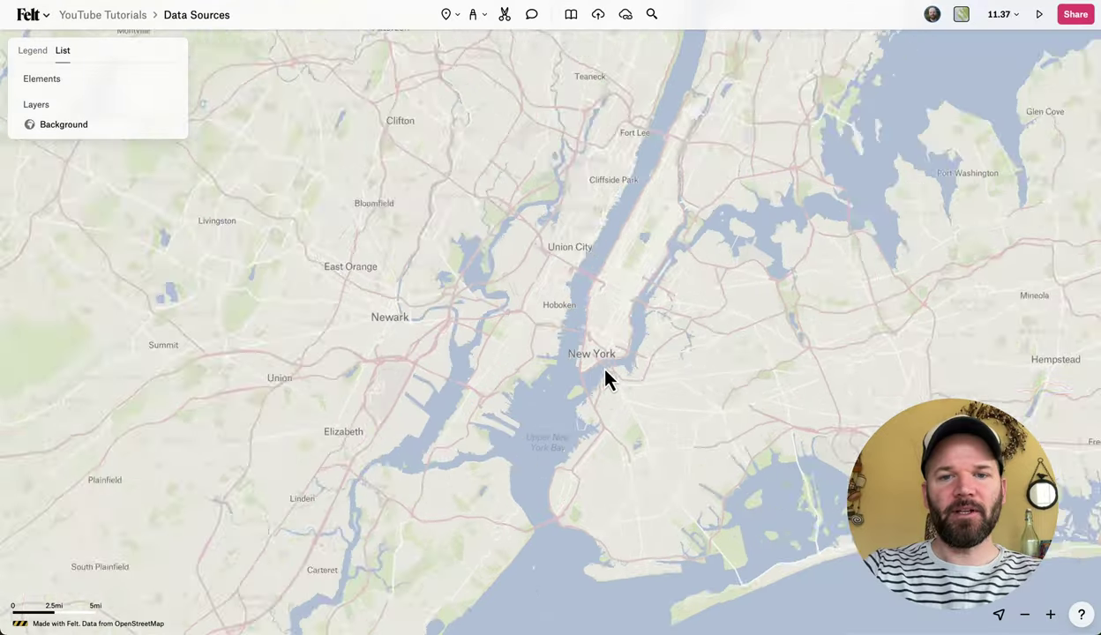
pyautogui.scroll(3, 604, 375)
# Zoom into Central Park and place a pin there with the Pin drawing tool.
pyautogui.scroll(5, 667, 192)
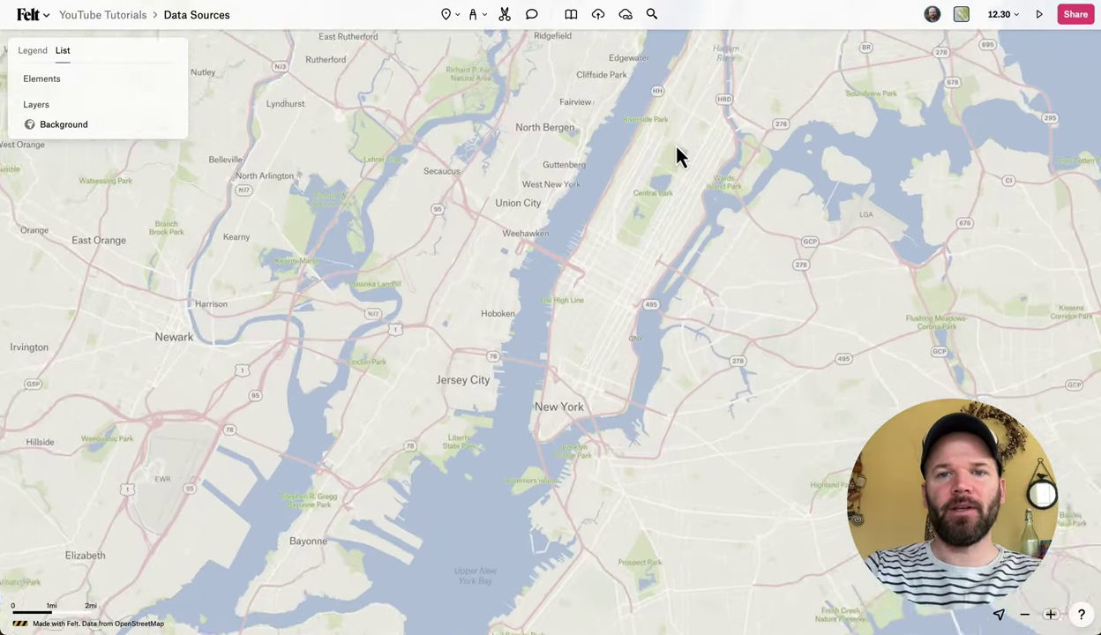
pyautogui.scroll(4, 672, 178)
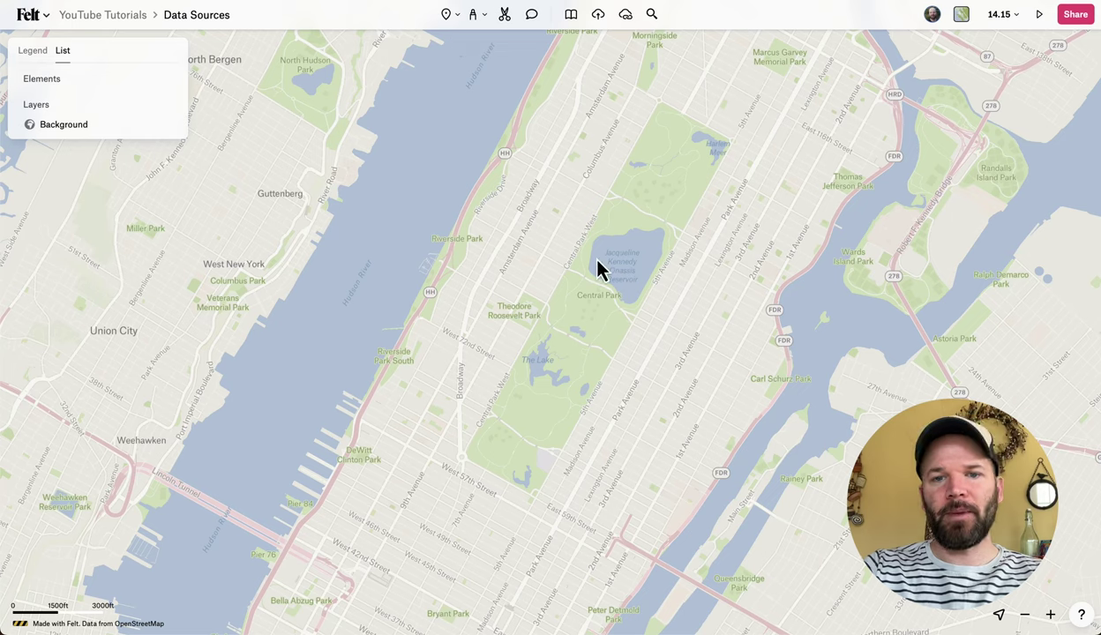
pyautogui.click(454, 21)
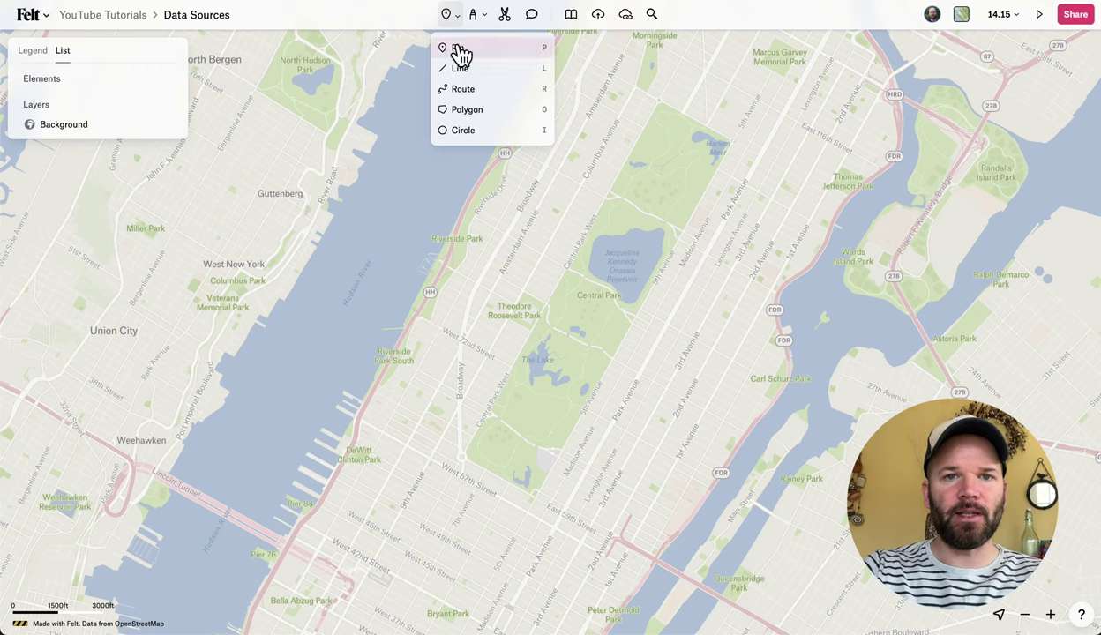
pyautogui.click(459, 49)
pyautogui.click(599, 308)
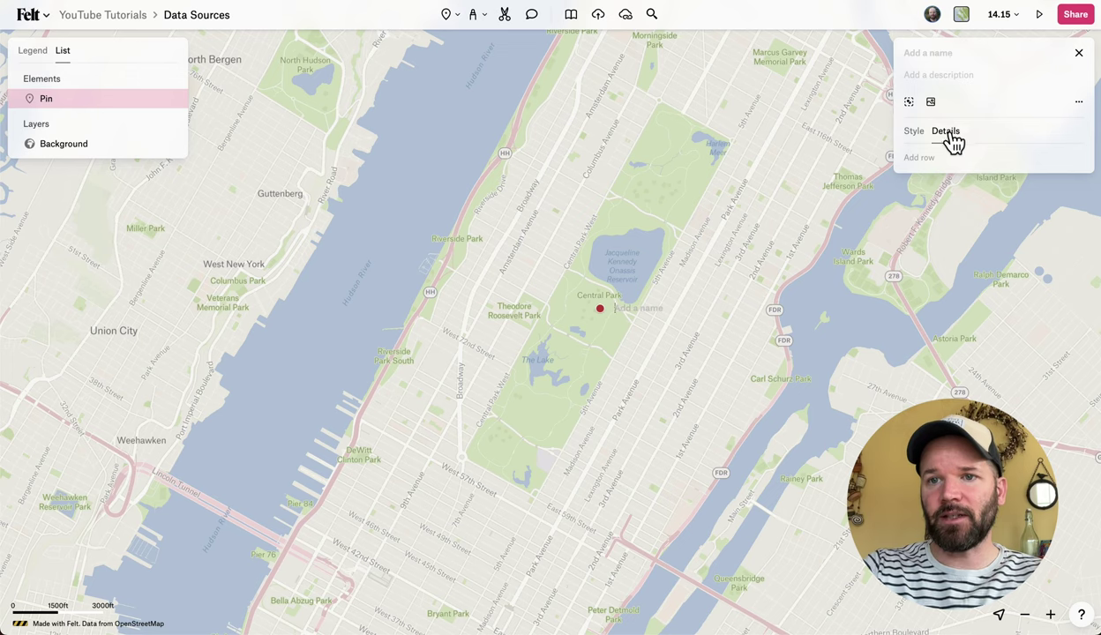
# Add a Name detail row whose value is the copied dataset title.
pyautogui.click(918, 161)
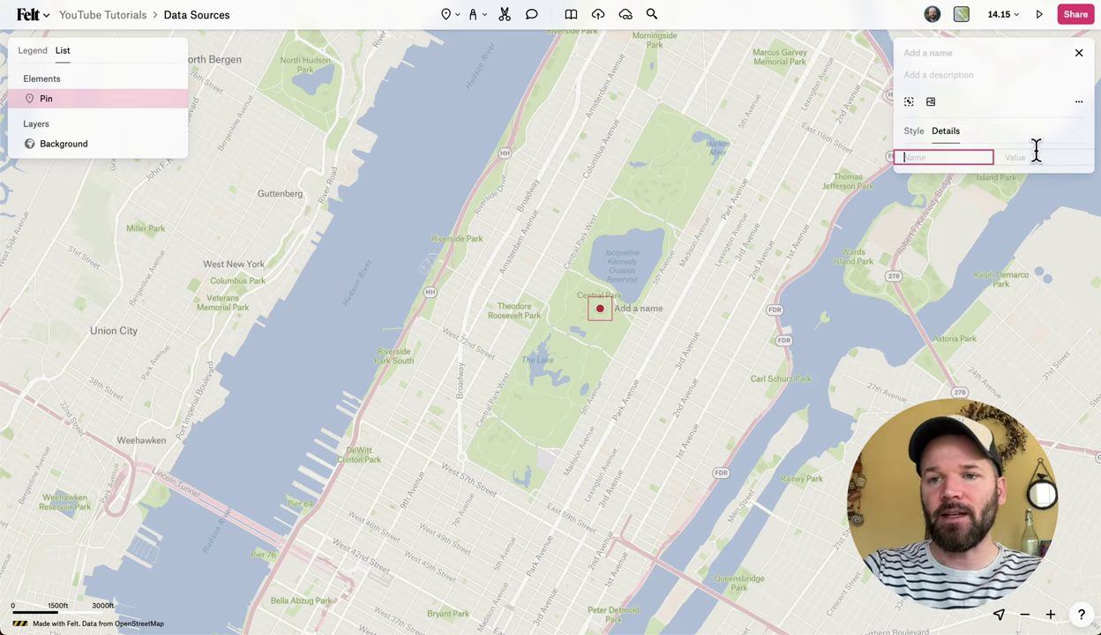
pyautogui.write('Name')
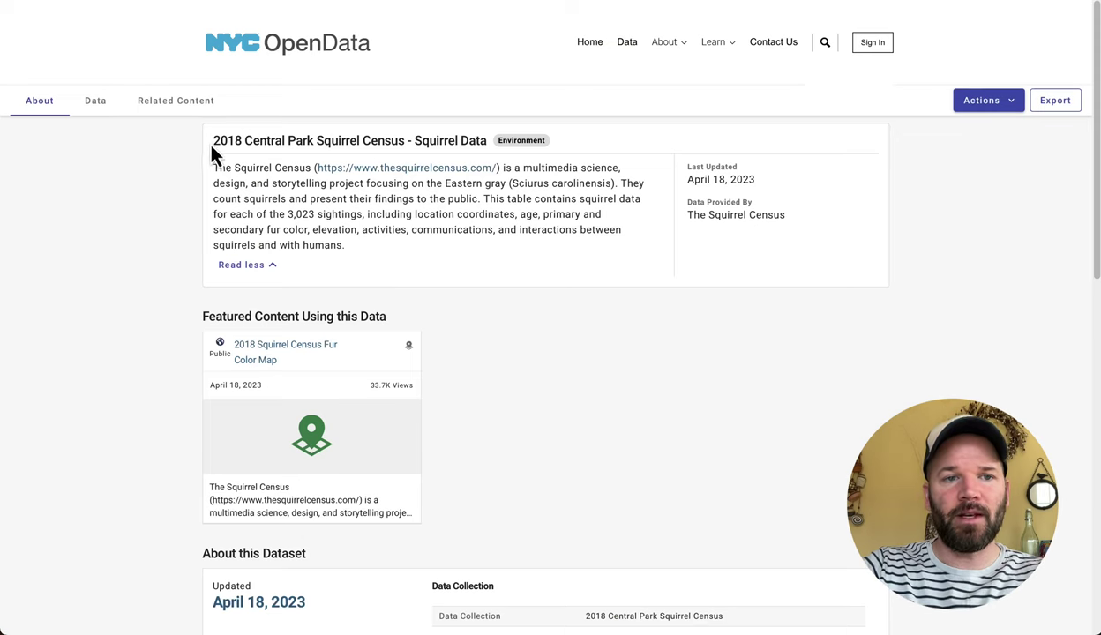
pyautogui.moveTo(217, 139); pyautogui.dragTo(403, 144)
pyautogui.press('super+c')
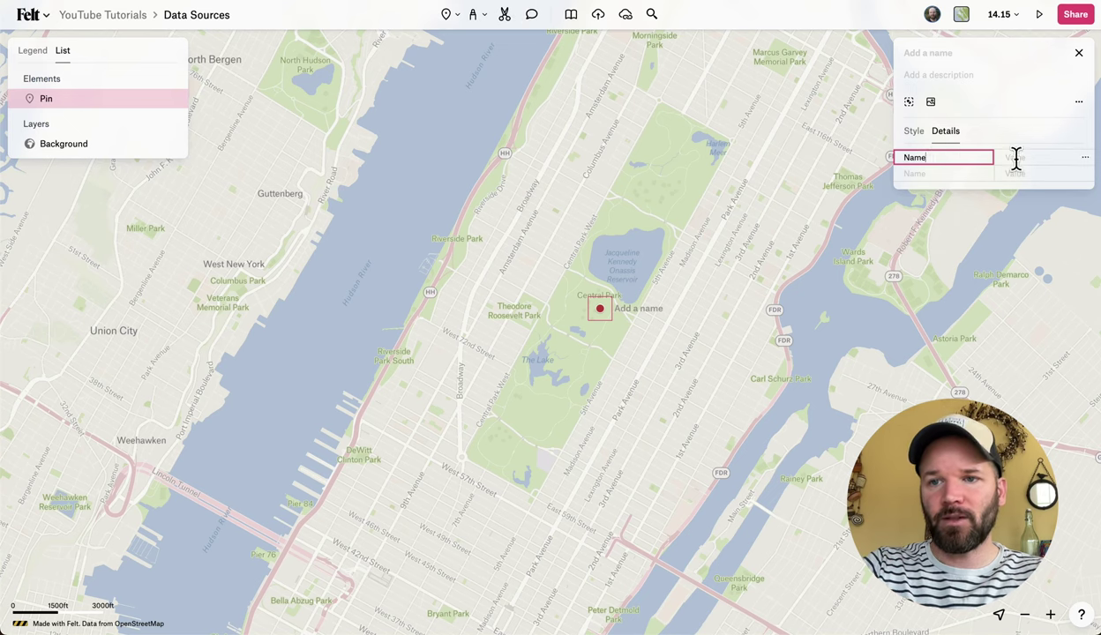
pyautogui.click(1015, 157)
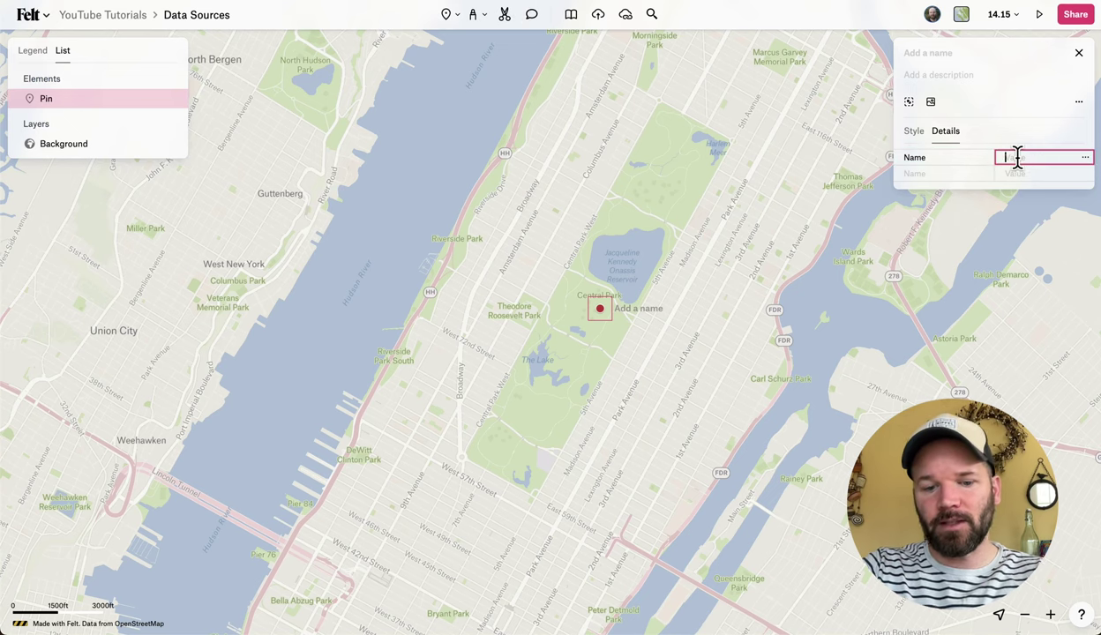
pyautogui.press('super+v')
# Add a Description detail row holding the pasted census description paragraph.
pyautogui.click(966, 186)
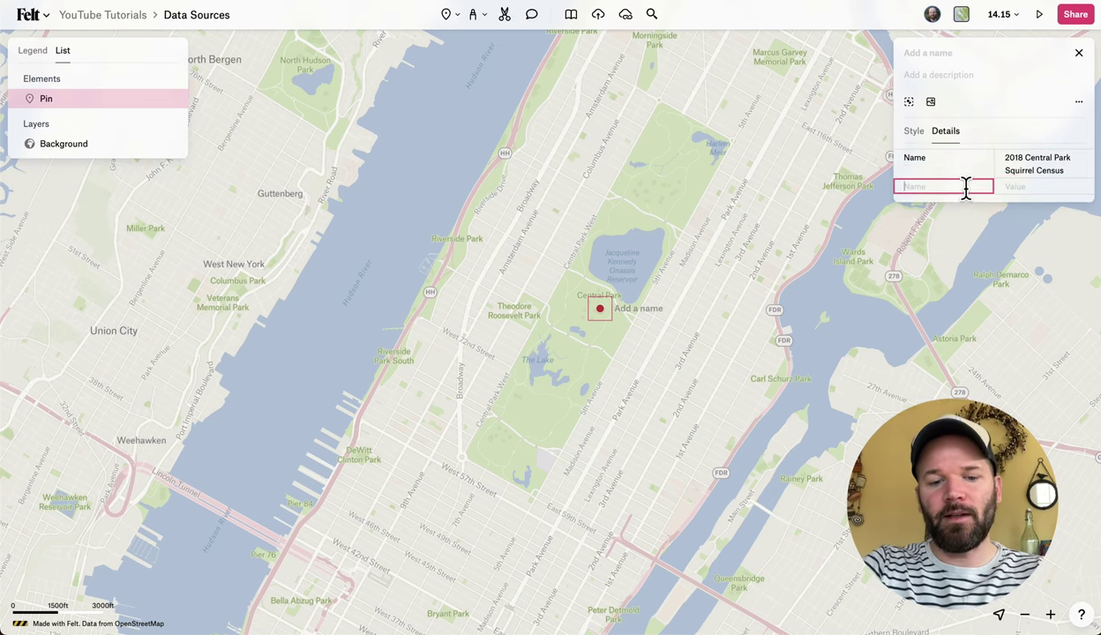
pyautogui.write('Description')
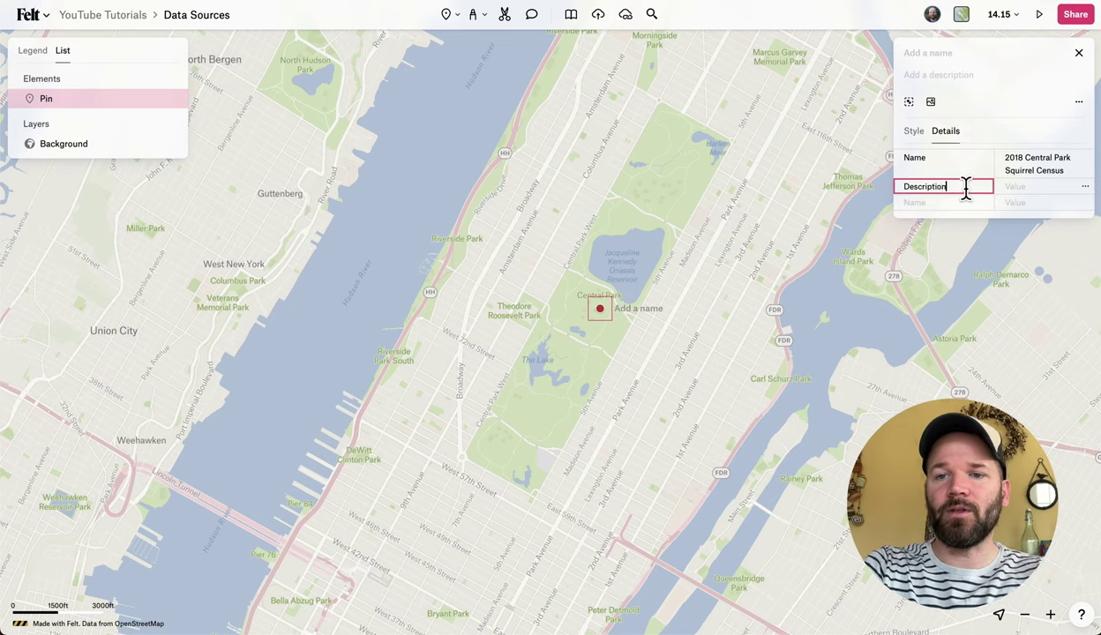
pyautogui.press('Tab')
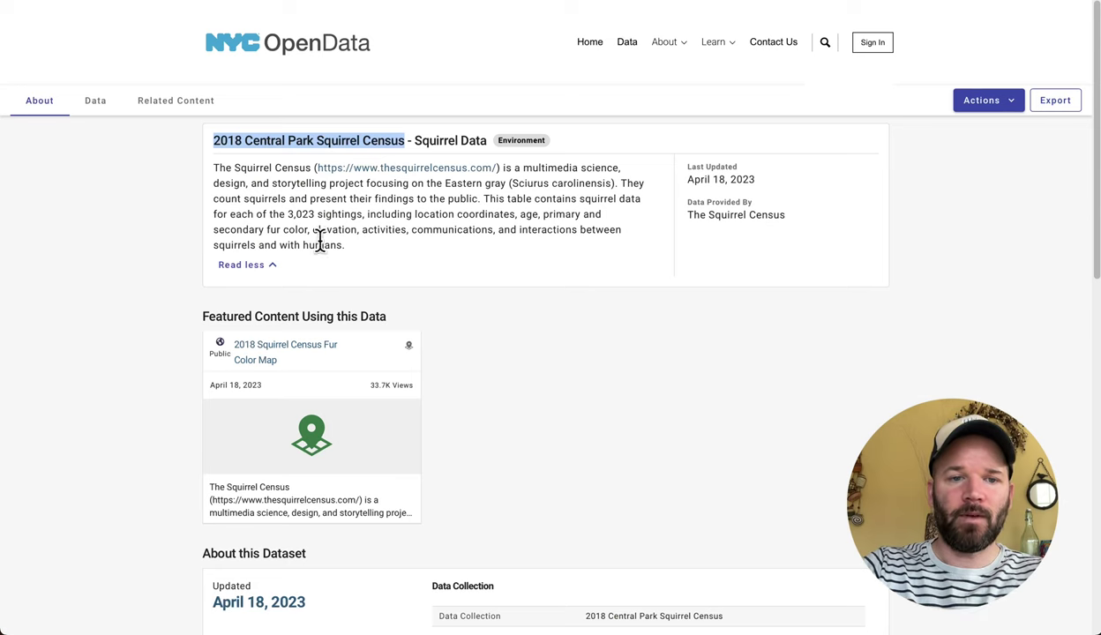
pyautogui.moveTo(357, 256); pyautogui.dragTo(214, 168)
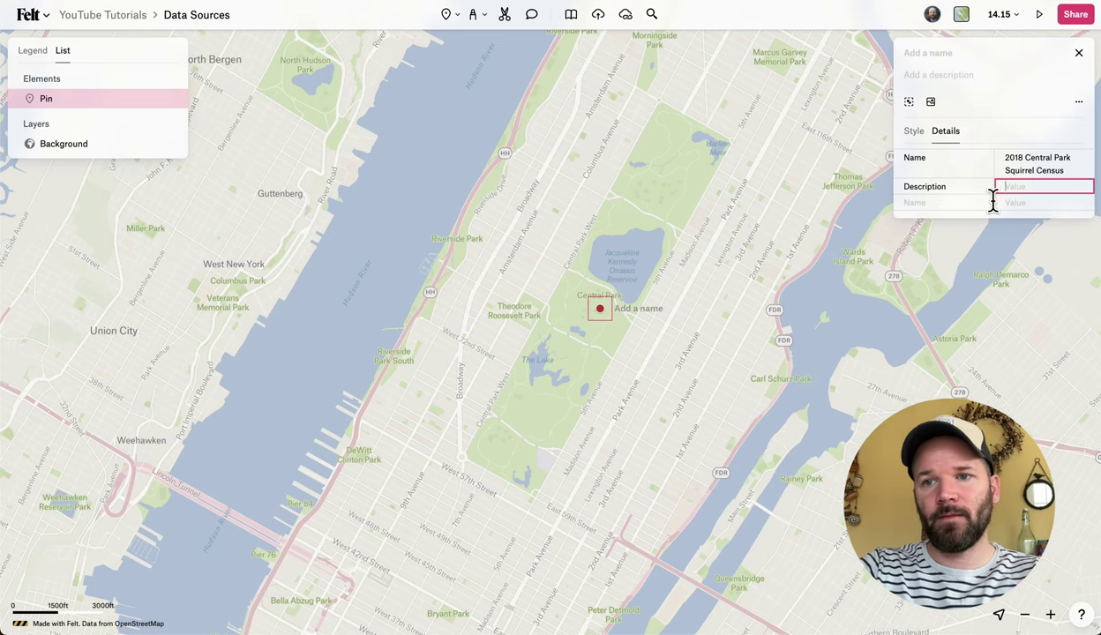
pyautogui.write('The Squirrel Census (https://www.thesquirrelcensus.com/) is a multimedia science, design, and storytelling project focusing on the Eastern gray (Sciurus carolinensis). They count squirrels and present their findings to the public. This table contains squirrel data for each of the 3,023 sightings, including location coordinates, age, primary and secondary fur color, elevation, activities, communications, and interactions between squirrels and with humans.')
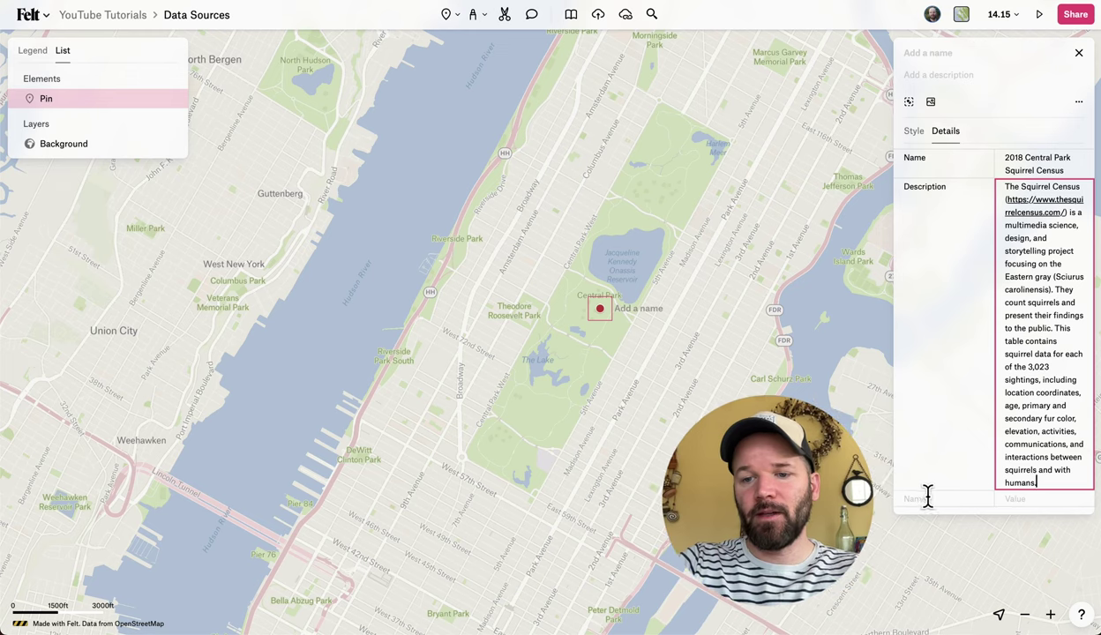
# Add a Link detail row with the pasted dataset web address as its value.
pyautogui.click(922, 499)
pyautogui.write('Link')
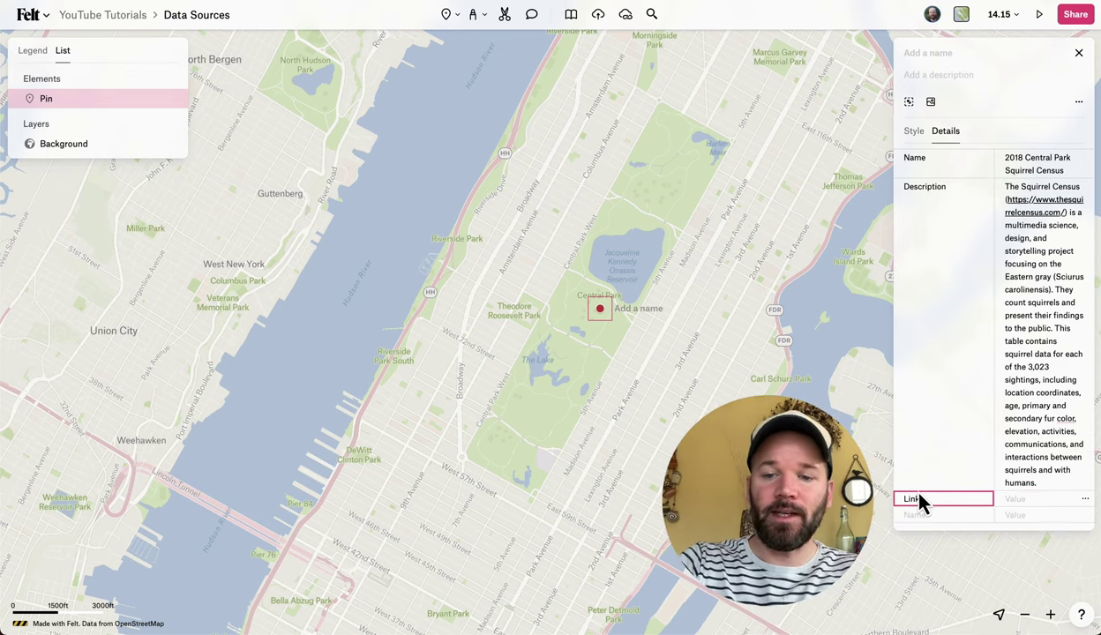
pyautogui.press('Tab')
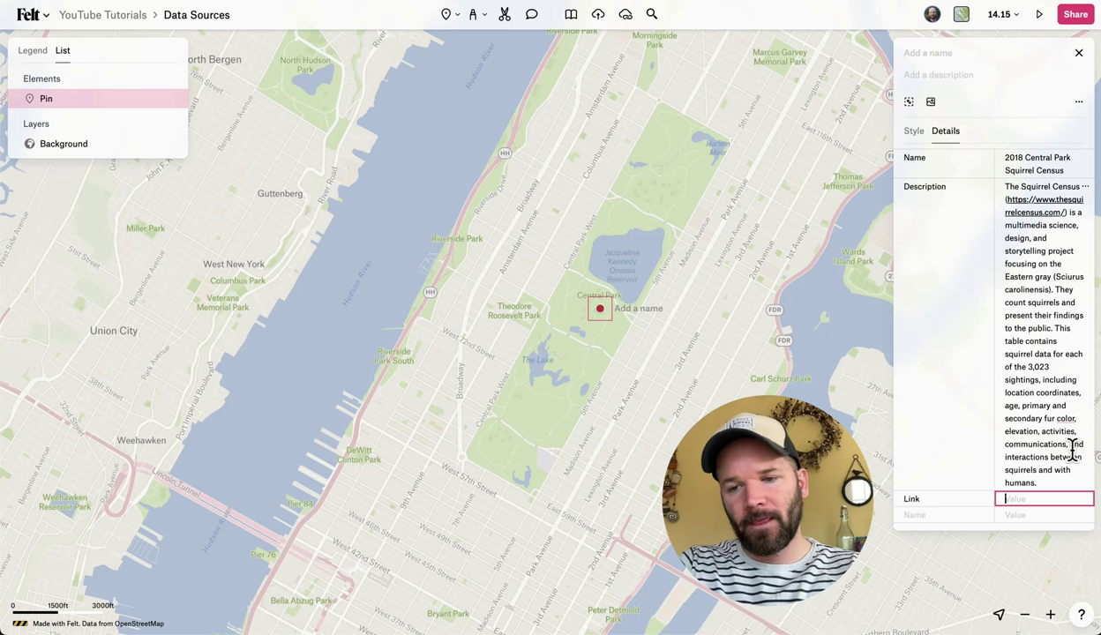
pyautogui.write('https://data.cityofnewyork.us/Environment/2018-Central-Park-Squirrel-Census-Squirrel-Data/vfnx-vebw/about_data')
pyautogui.click(942, 592)
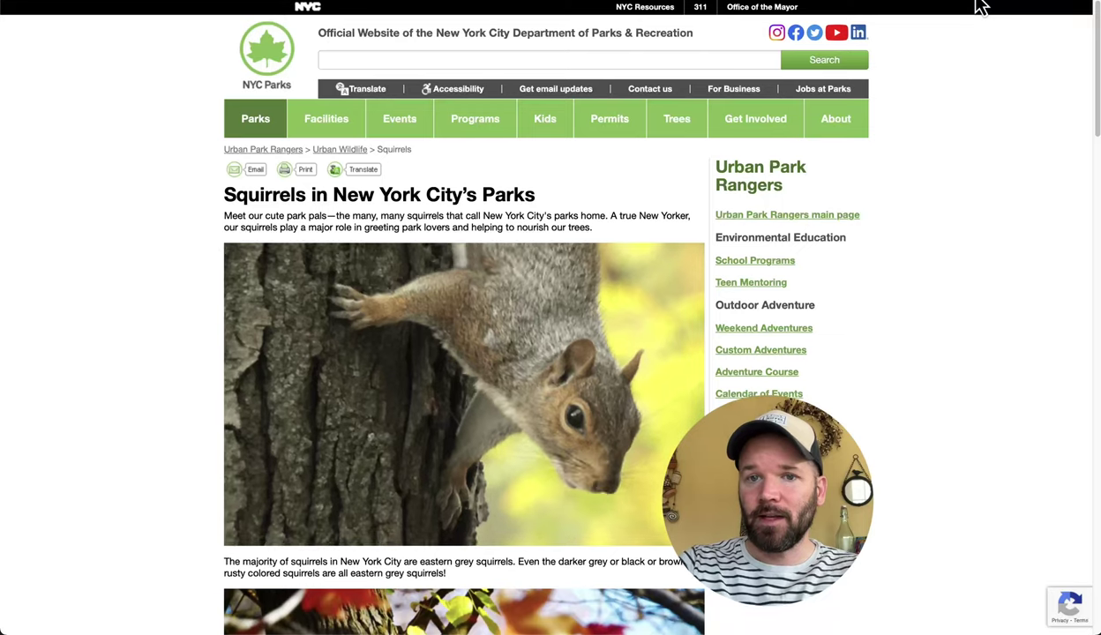
# Copy the squirrel photo's image address from the NYC Parks page and return to Felt.
pyautogui.rightClick(455, 379)
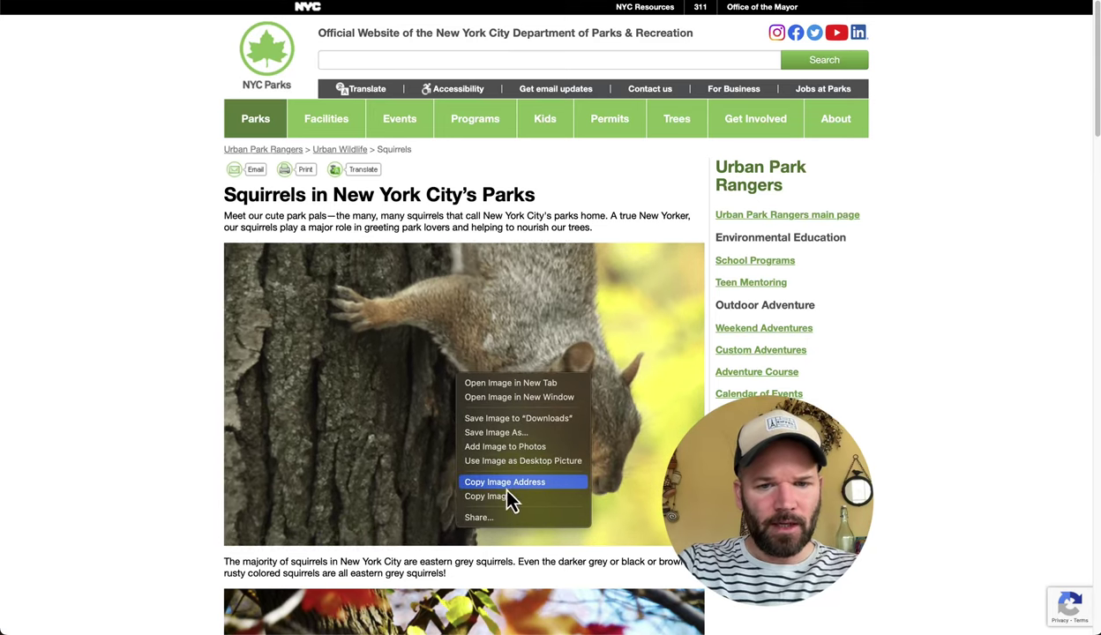
pyautogui.click(508, 484)
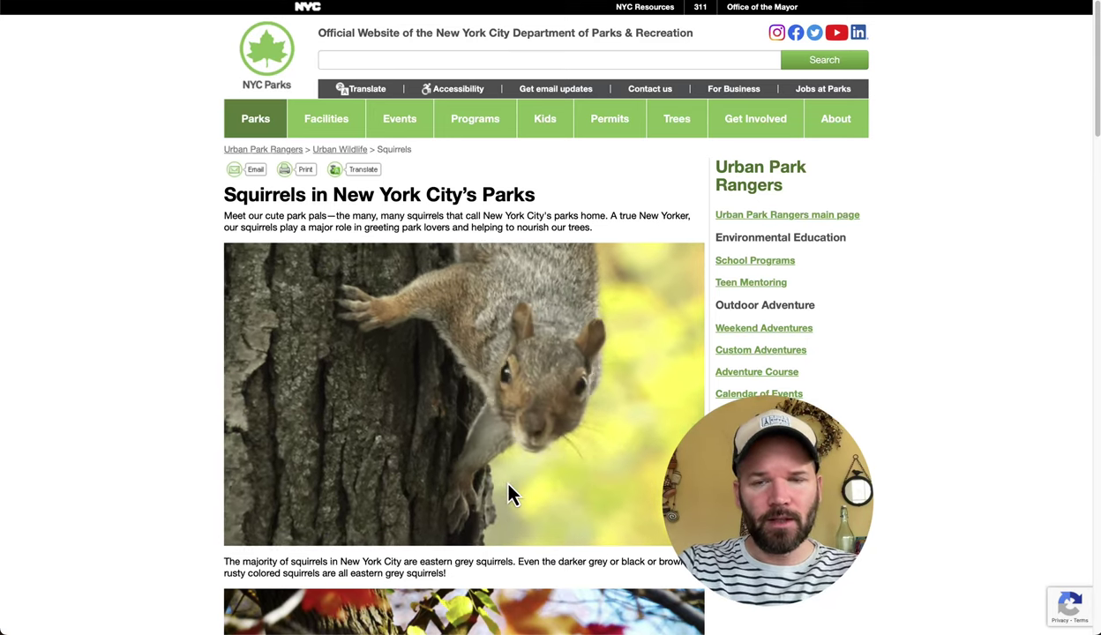
pyautogui.press('super+Tab')
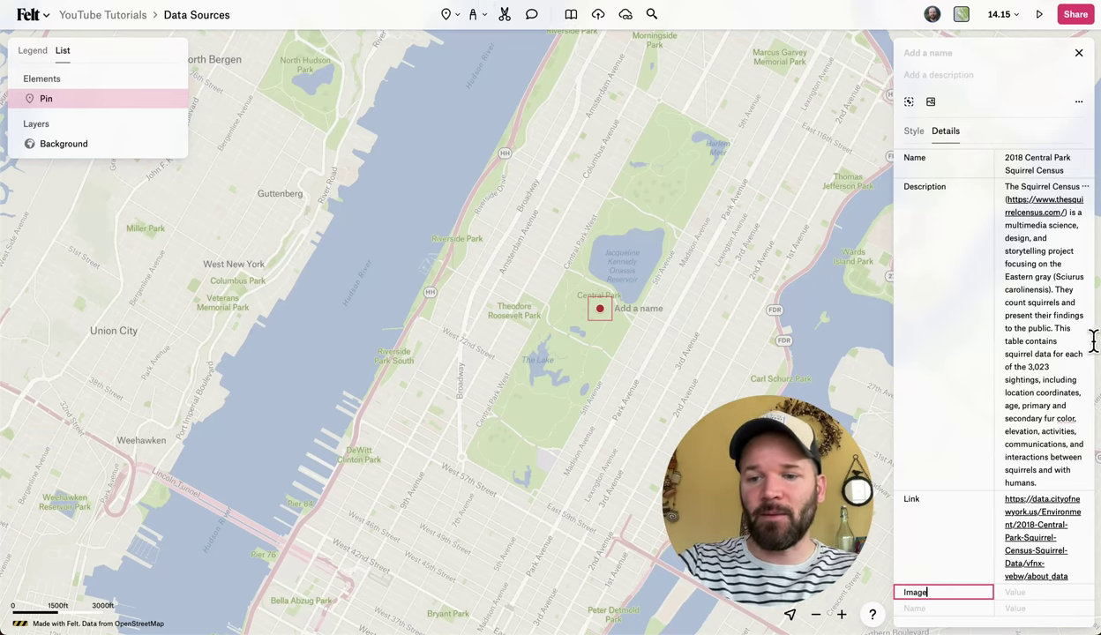
# Paste the squirrel photo's web address as the pin's Image value.
pyautogui.press('super+v')
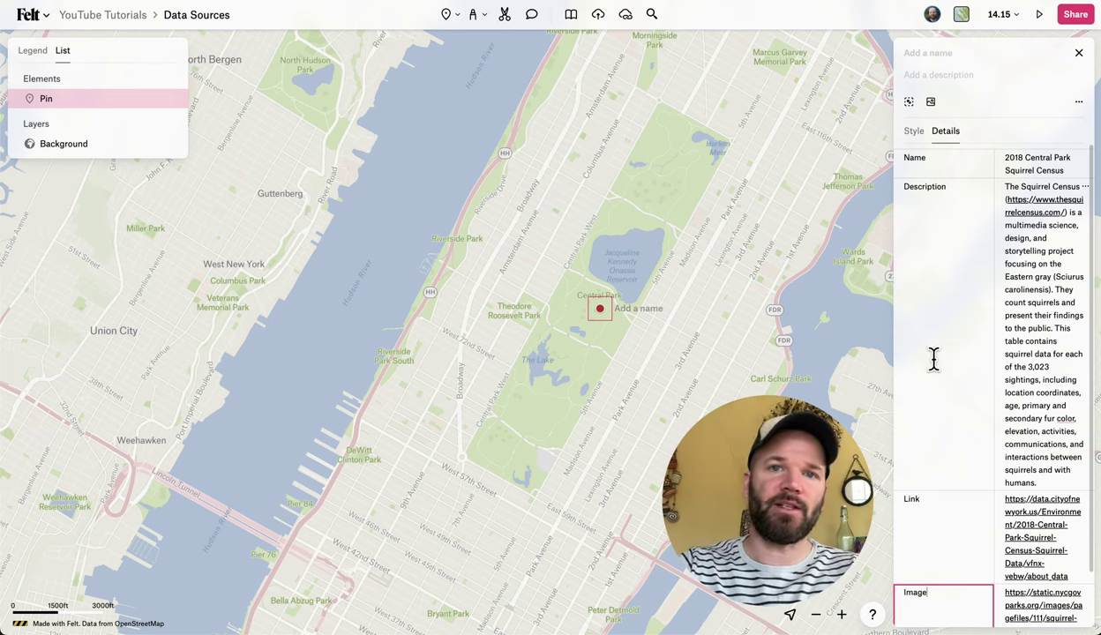
# Convert the pin into a layer and name it 'Squirrels of Central Park'.
pyautogui.rightClick(106, 108)
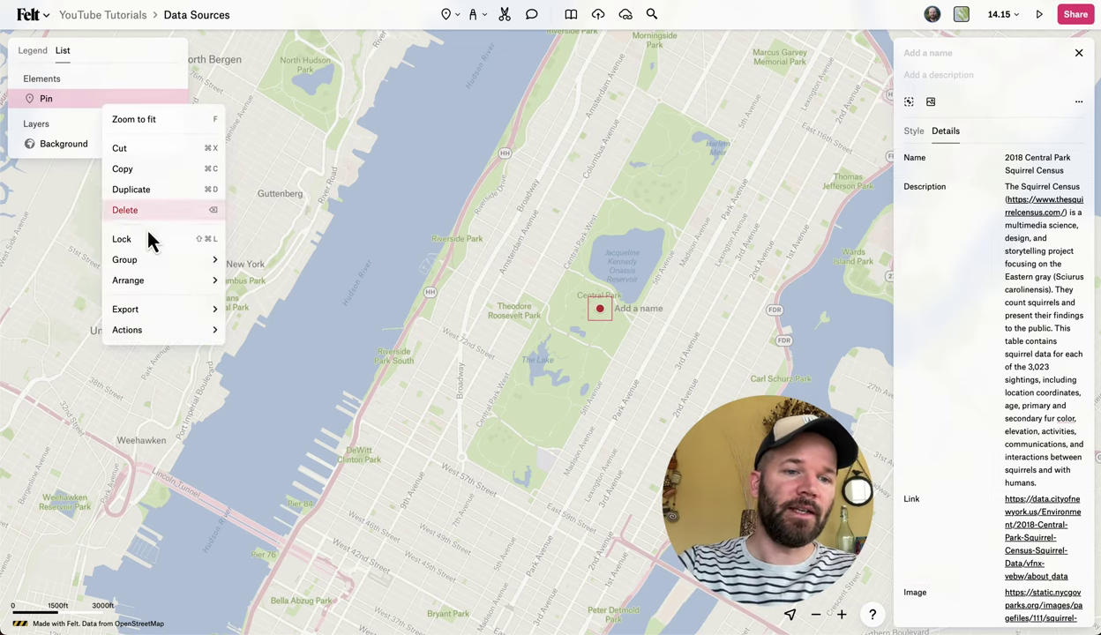
pyautogui.moveTo(162, 346)
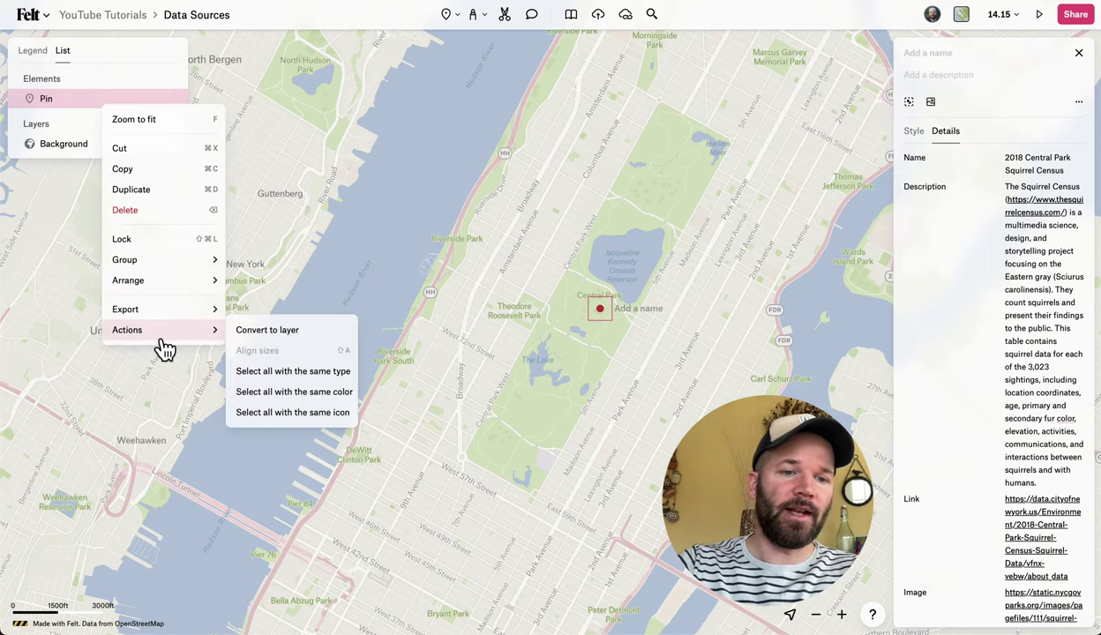
pyautogui.click(316, 344)
pyautogui.write('Squ')
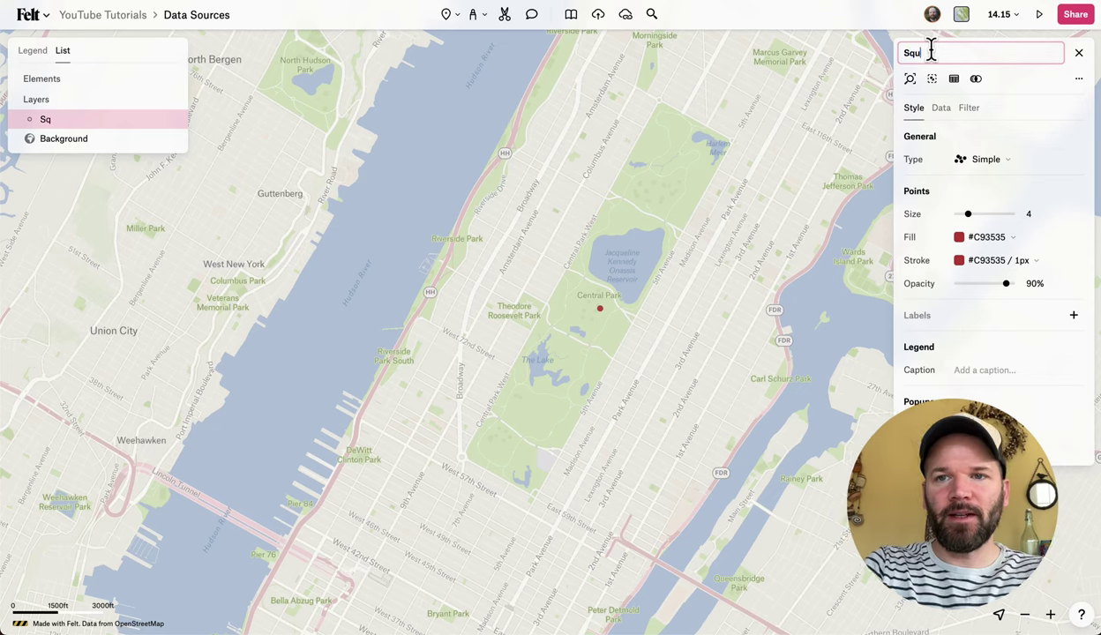
pyautogui.write('irrels of Cent')
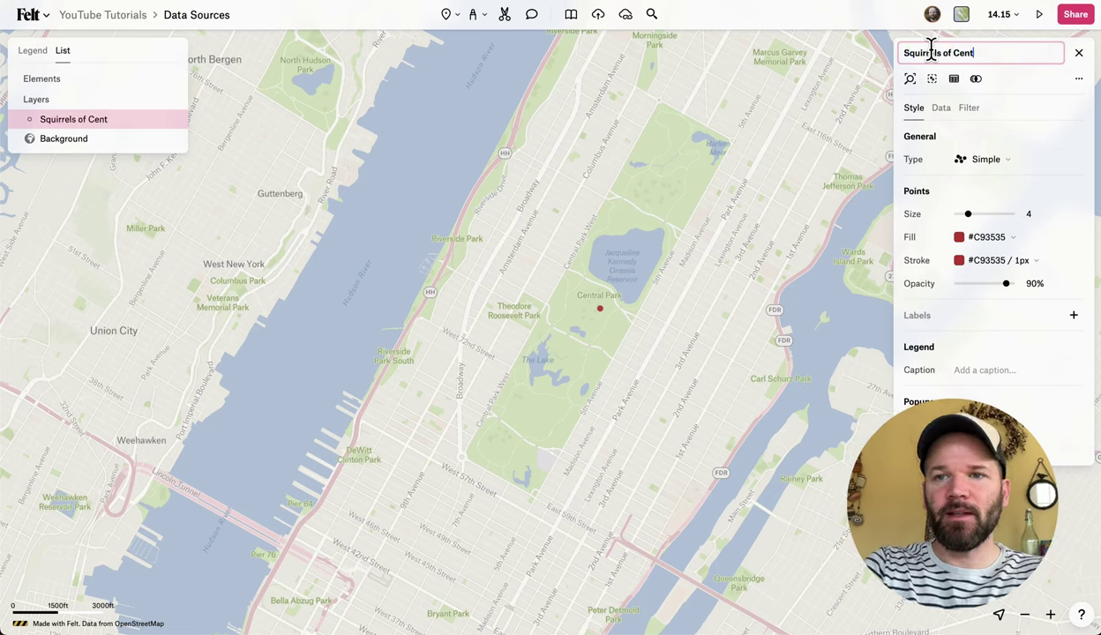
pyautogui.write('ral Park')
# Confirm the layer name, then scroll through the squirrel point's popup of Description, Image, Link and Name.
pyautogui.press('Return')
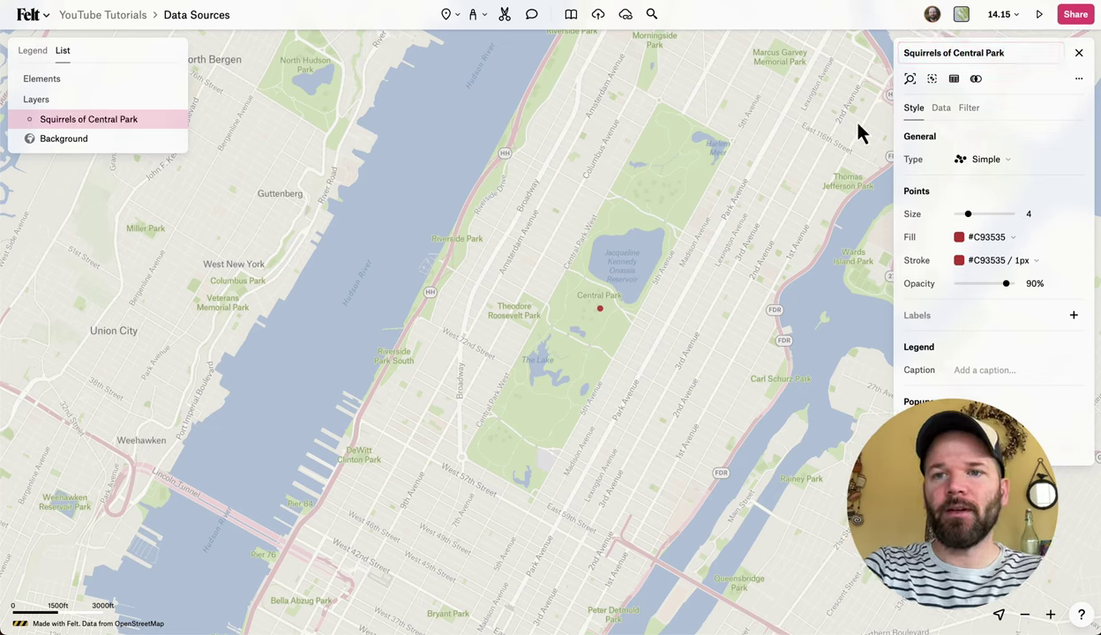
pyautogui.click(601, 313)
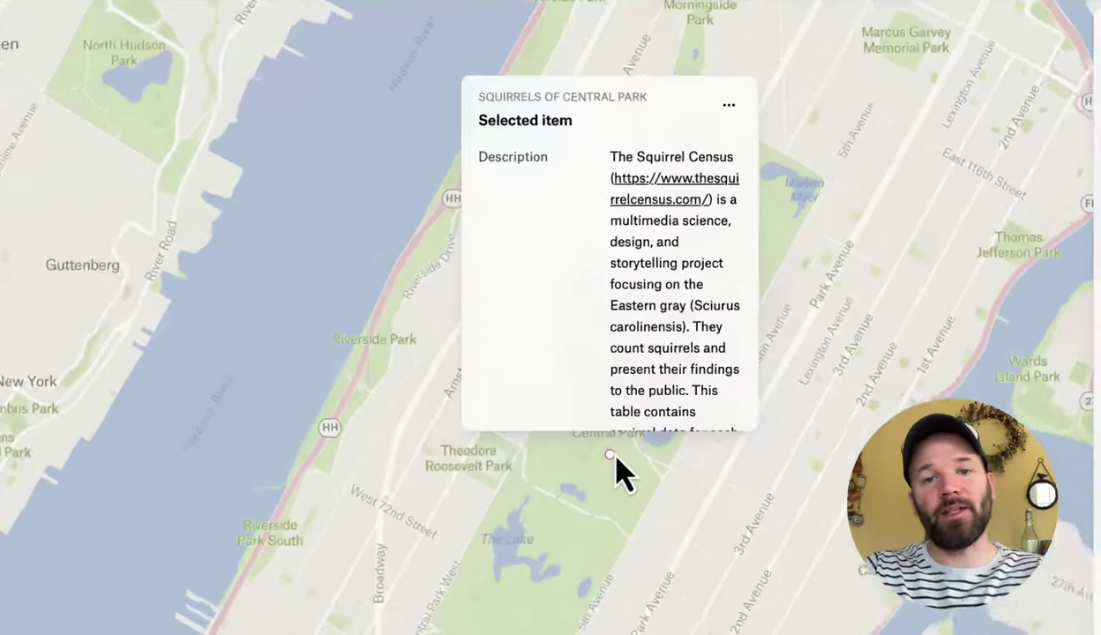
pyautogui.scroll(-5, 555, 324)
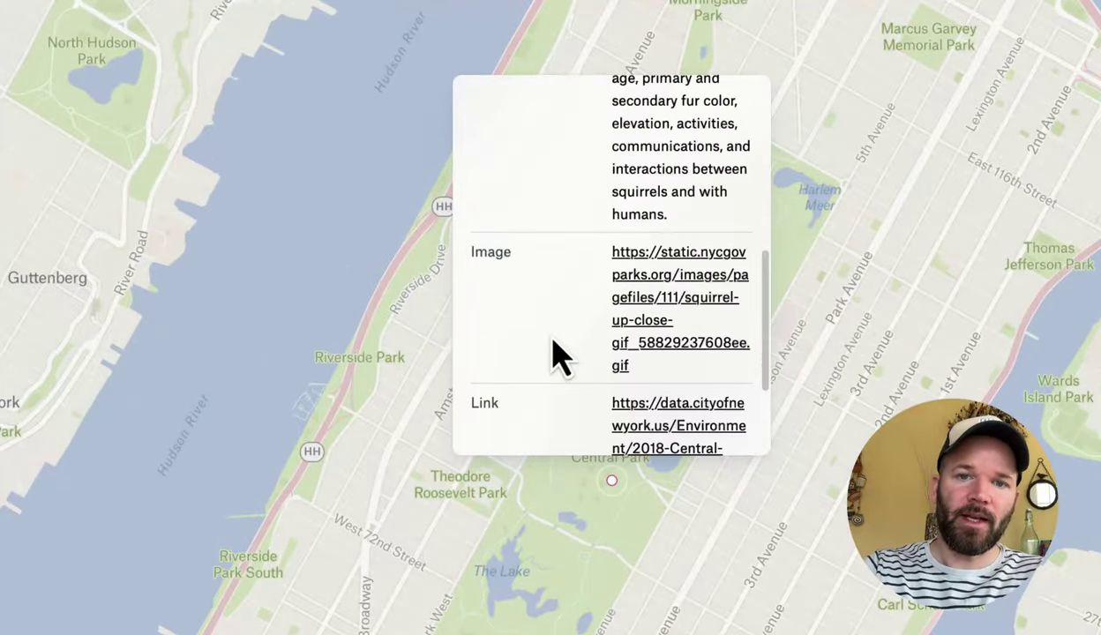
pyautogui.scroll(-3, 555, 357)
pyautogui.scroll(10, 555, 357)
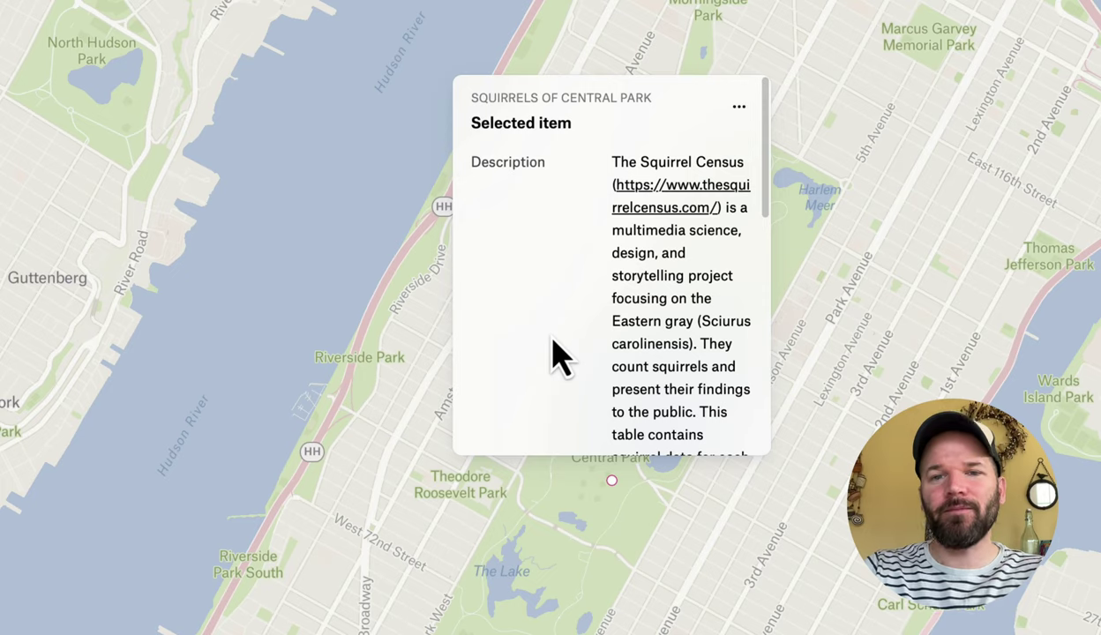
pyautogui.scroll(-1, 556, 357)
pyautogui.scroll(-5, 555, 358)
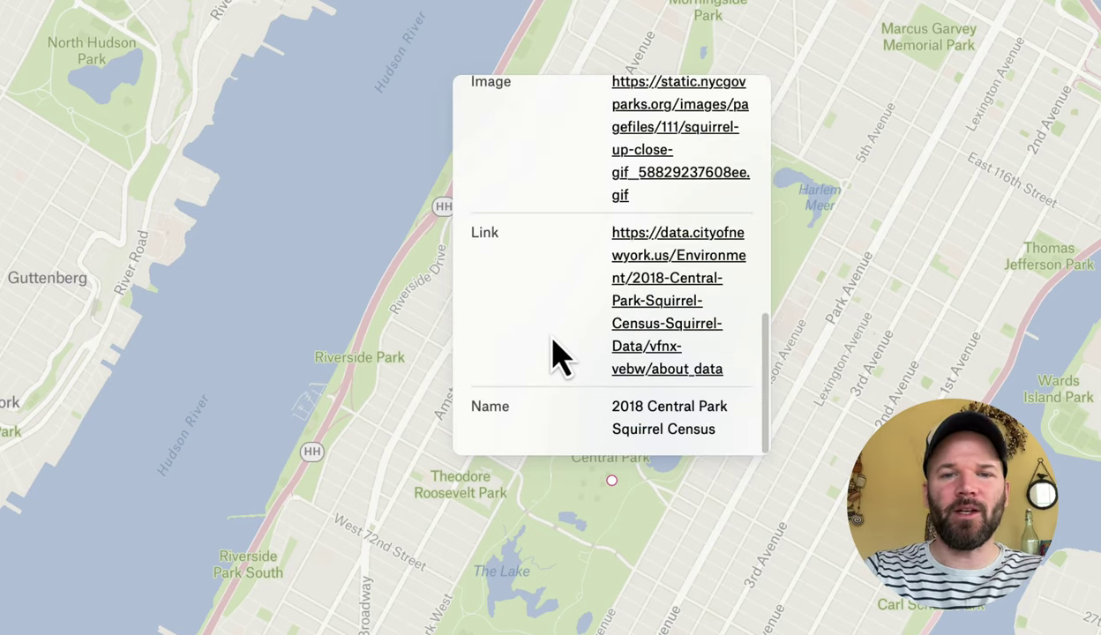
pyautogui.scroll(10, 554, 357)
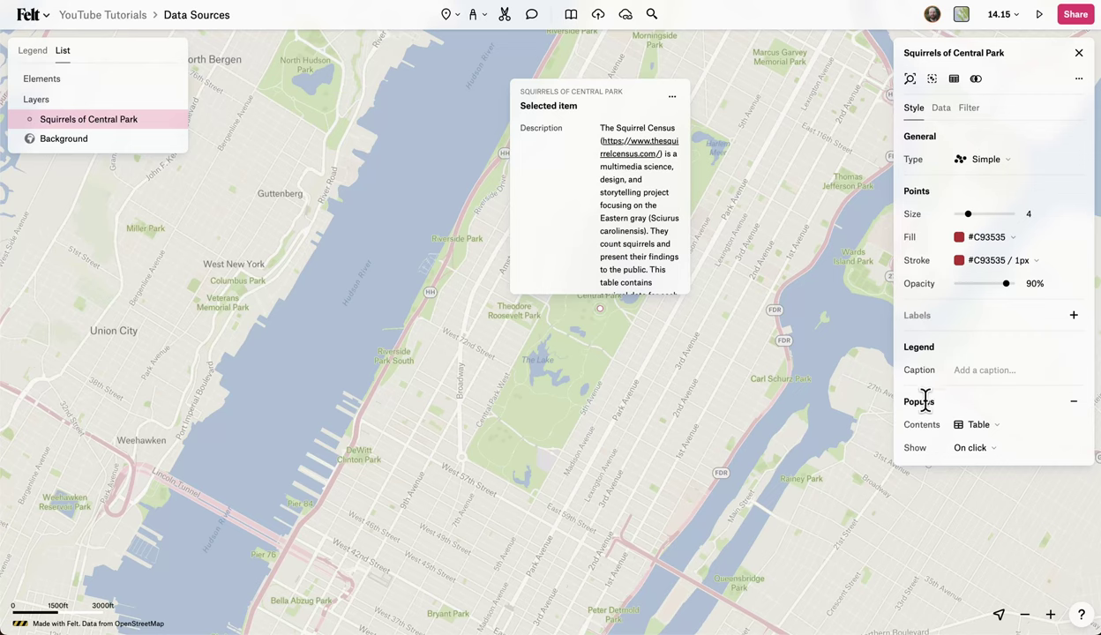
# Set the popup to List layout, with Name as the title and the Image field as the photo.
pyautogui.click(981, 428)
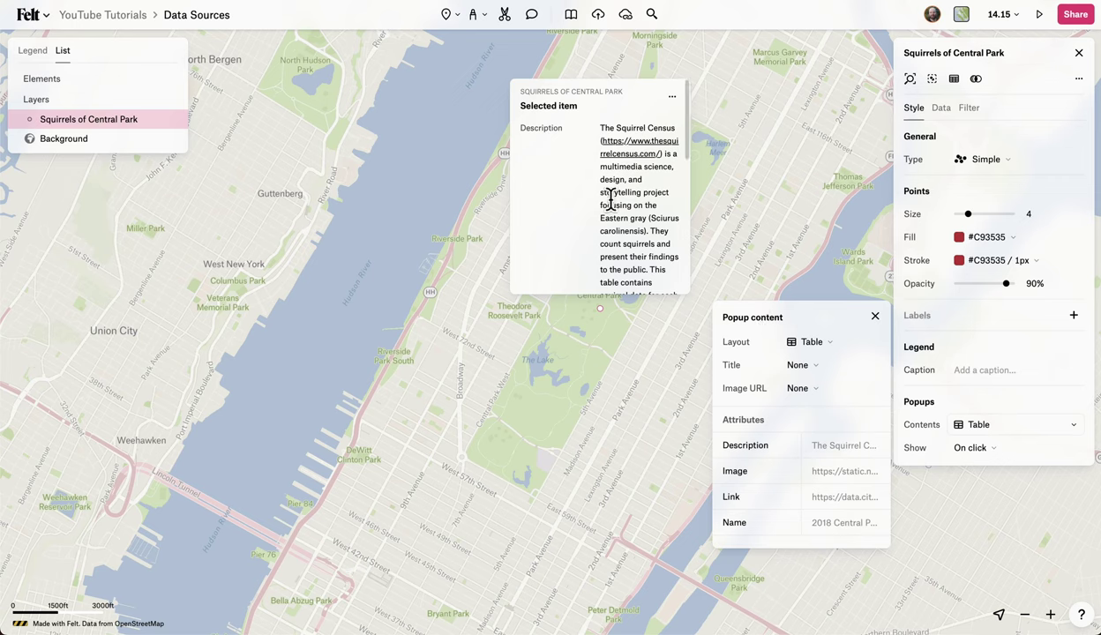
pyautogui.click(822, 344)
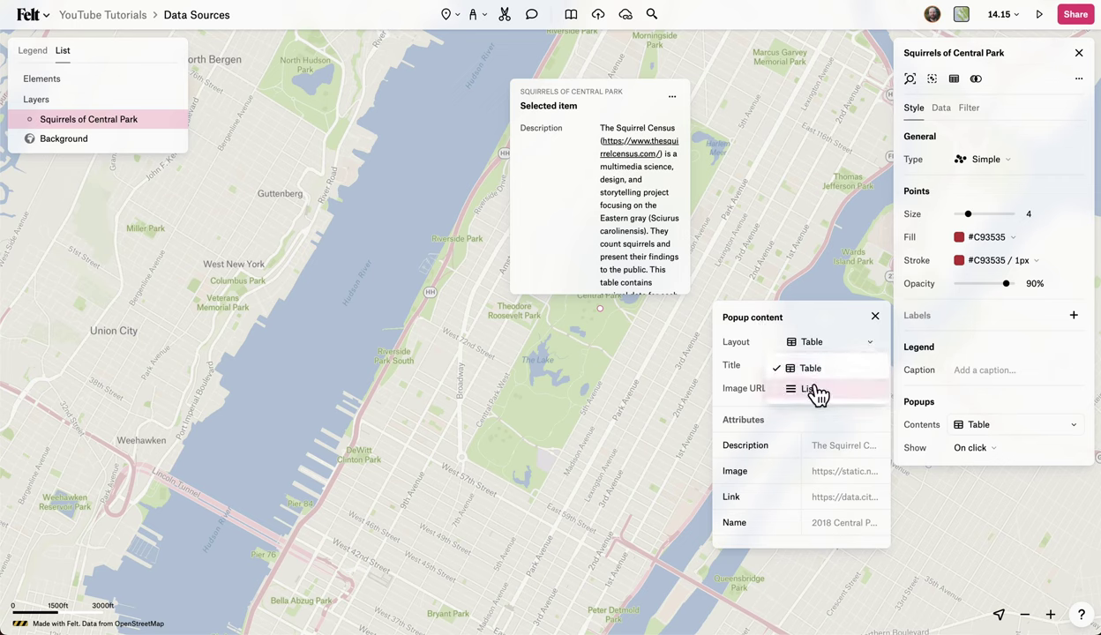
pyautogui.click(818, 390)
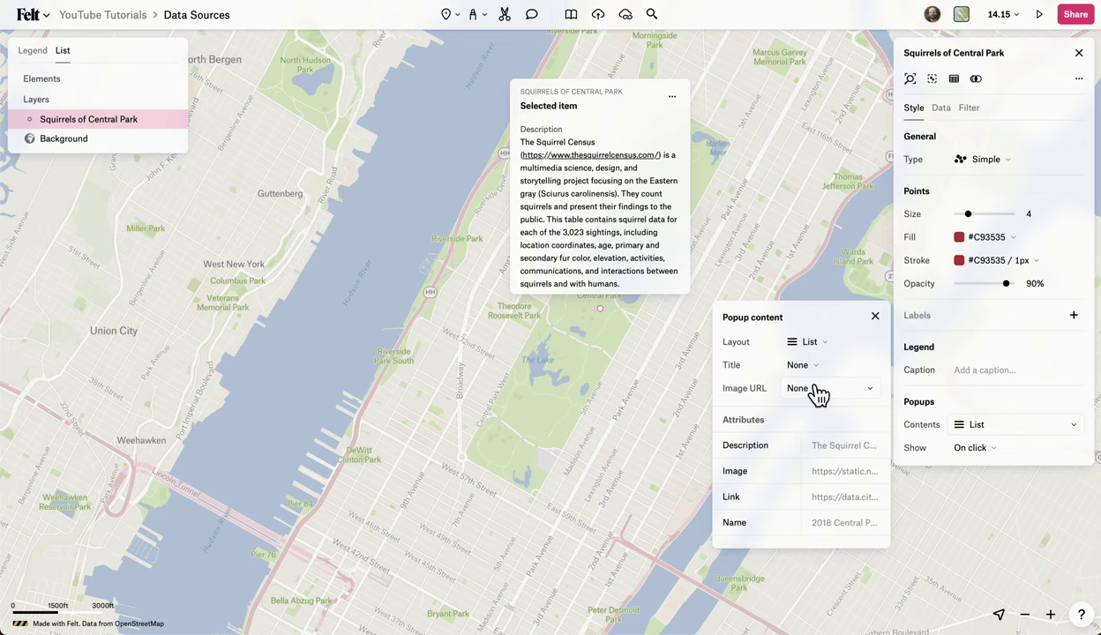
pyautogui.click(821, 368)
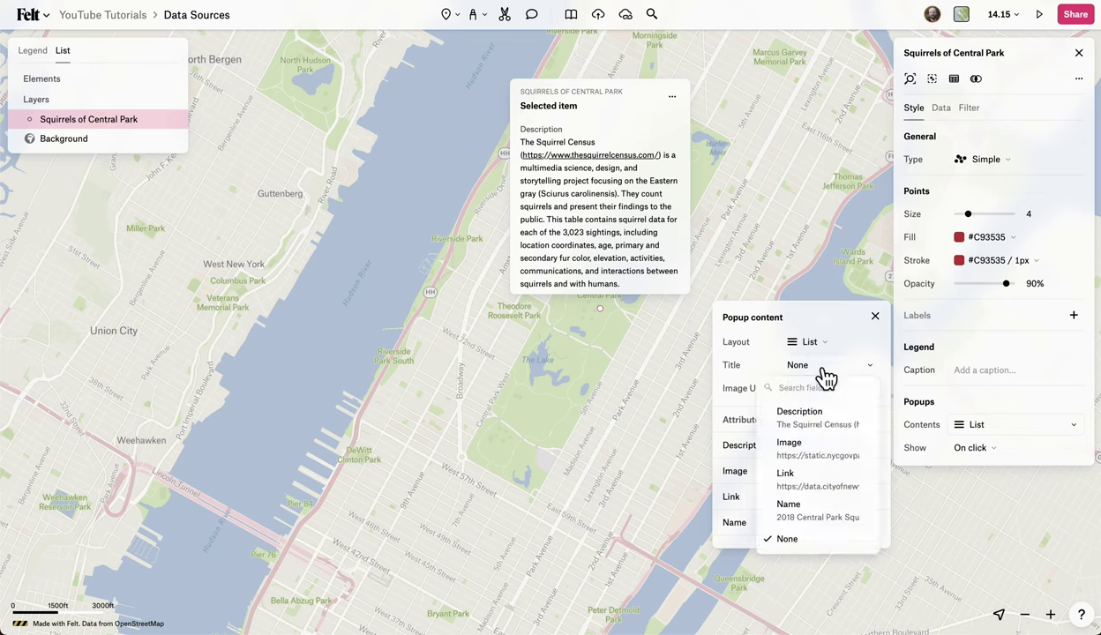
pyautogui.click(813, 519)
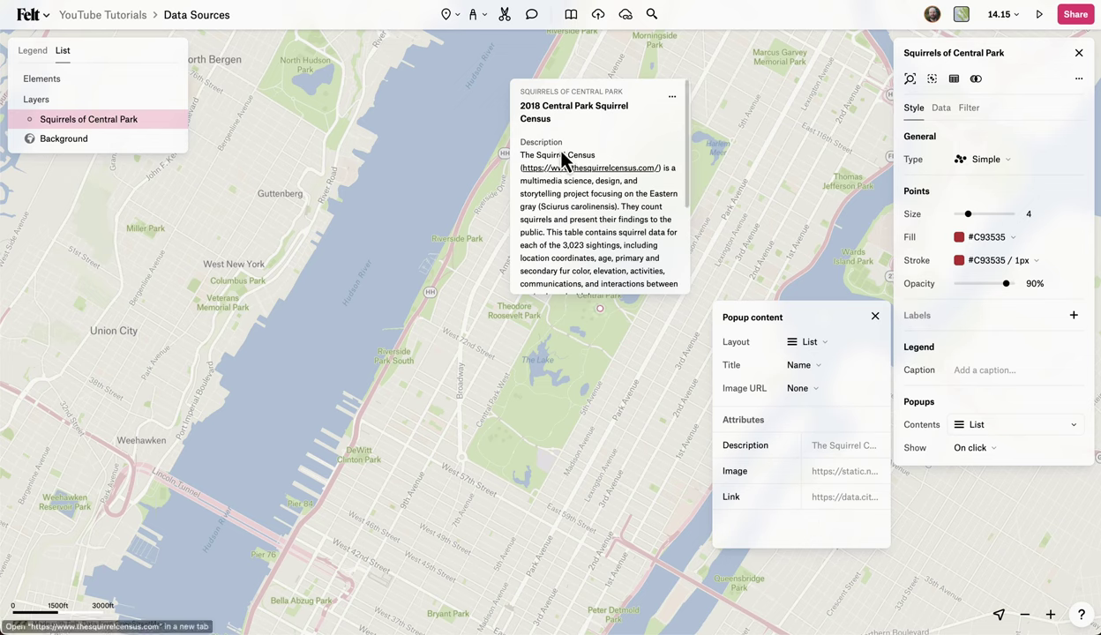
pyautogui.click(804, 390)
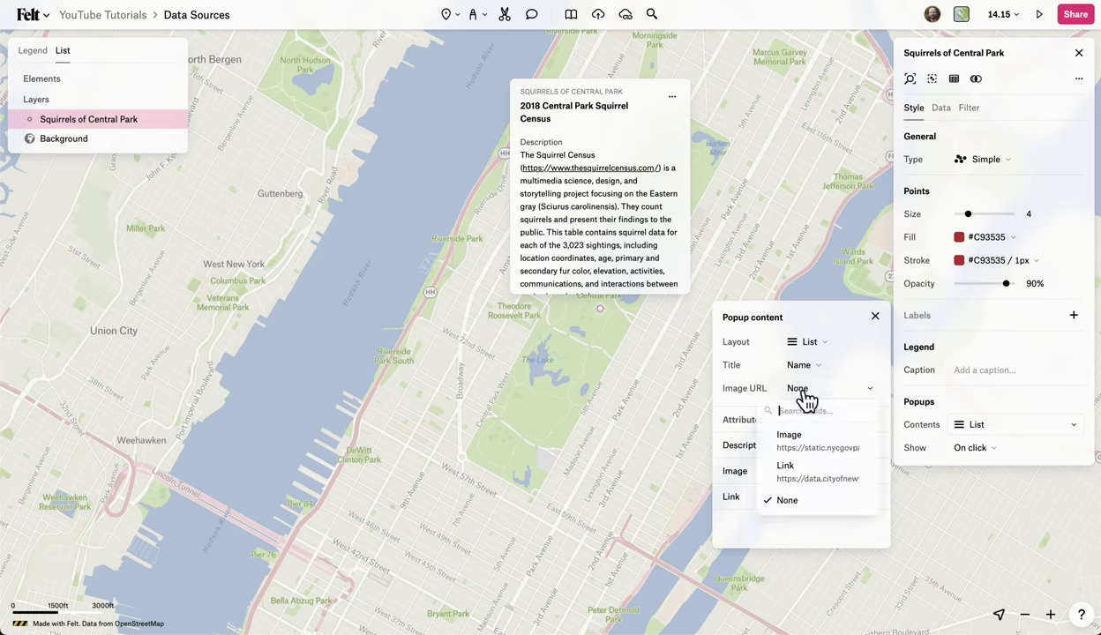
pyautogui.click(826, 455)
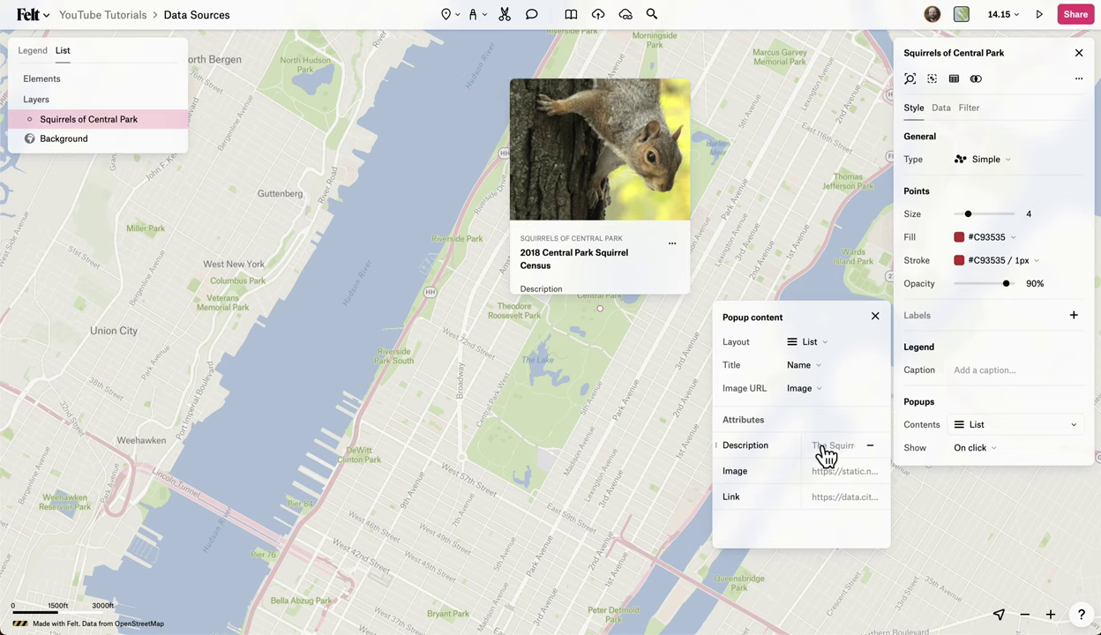
# Remove Image from the popup details and move Link above Description.
pyautogui.scroll(-3, 608, 247)
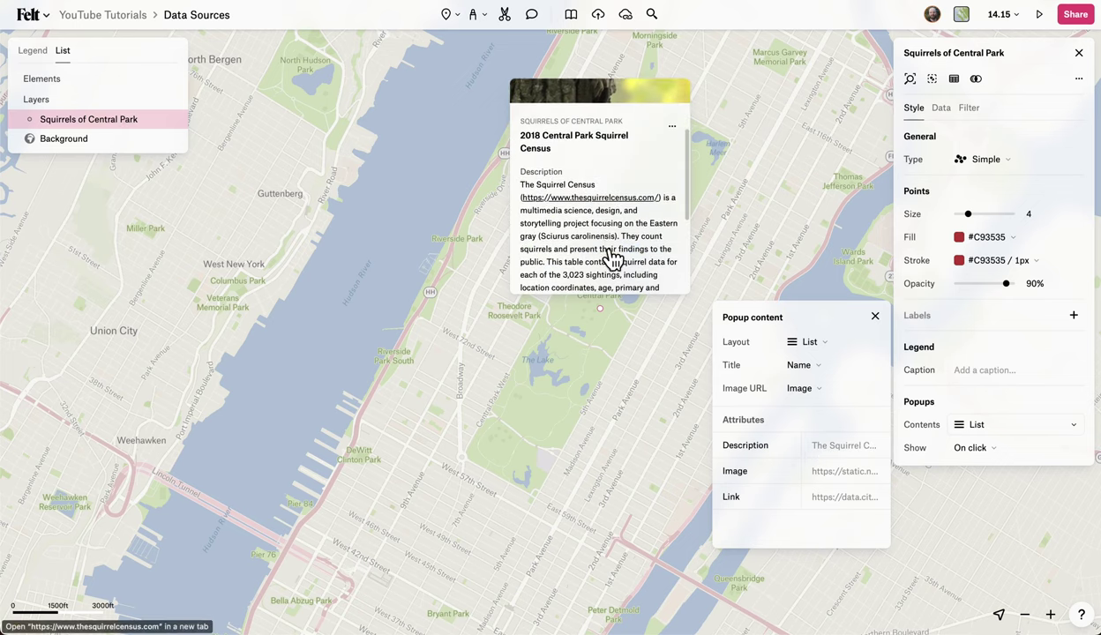
pyautogui.scroll(1, 606, 249)
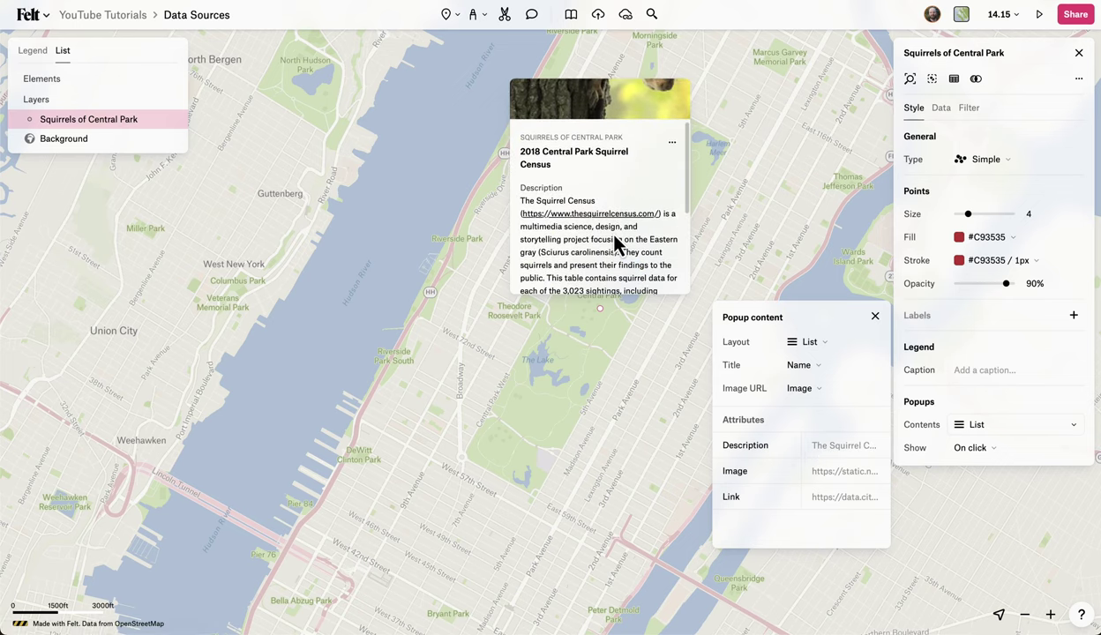
pyautogui.scroll(-1, 615, 236)
pyautogui.scroll(-5, 612, 231)
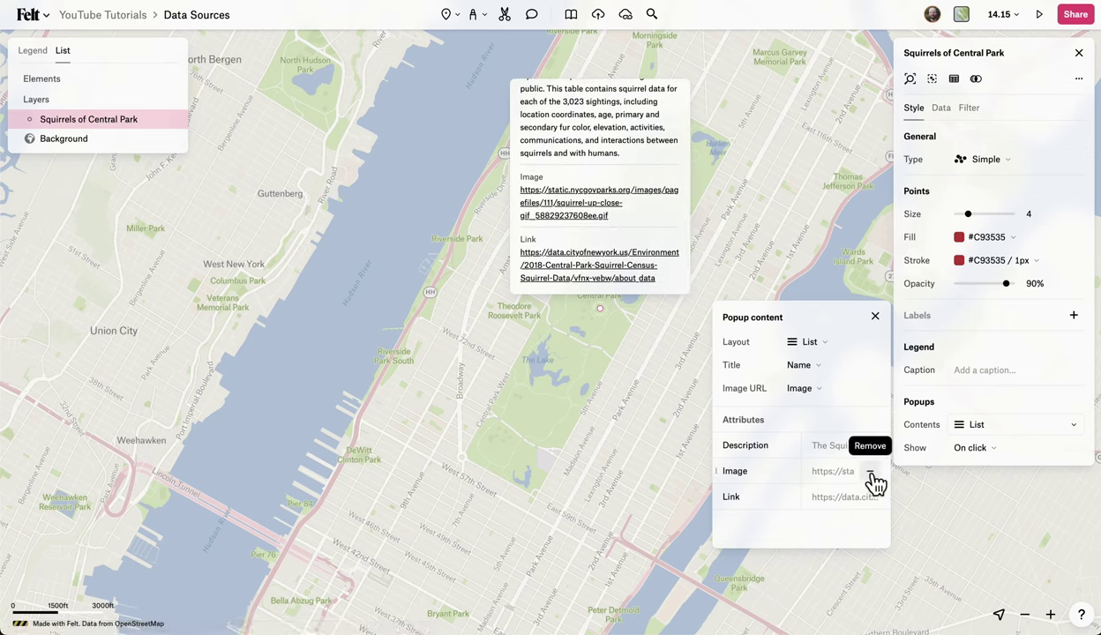
pyautogui.click(871, 472)
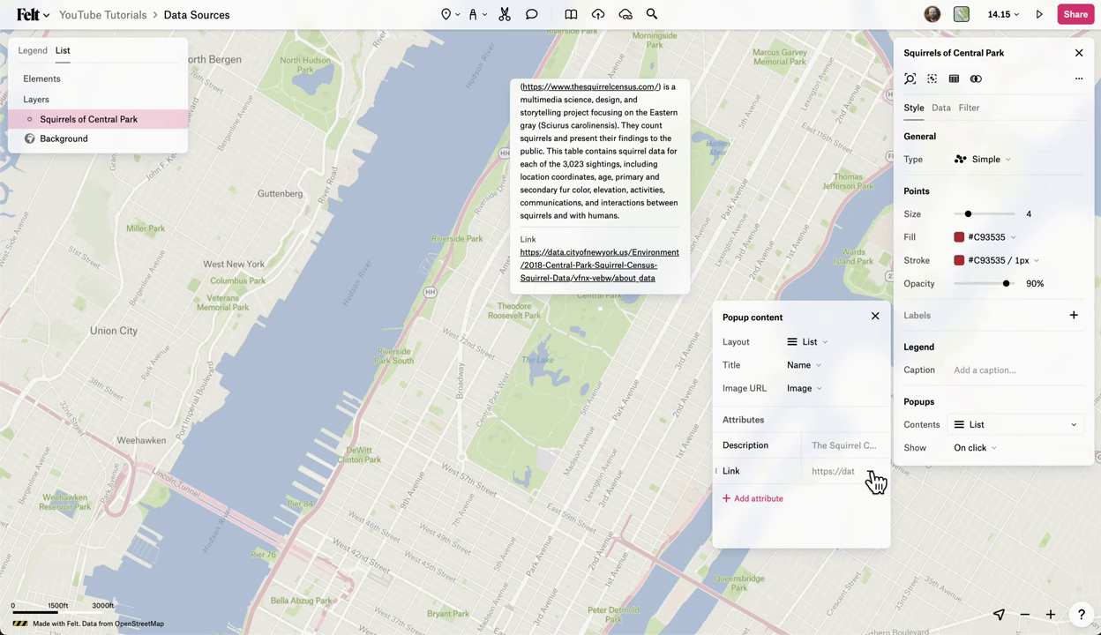
pyautogui.moveTo(723, 480); pyautogui.dragTo(728, 447)
pyautogui.scroll(5, 609, 256)
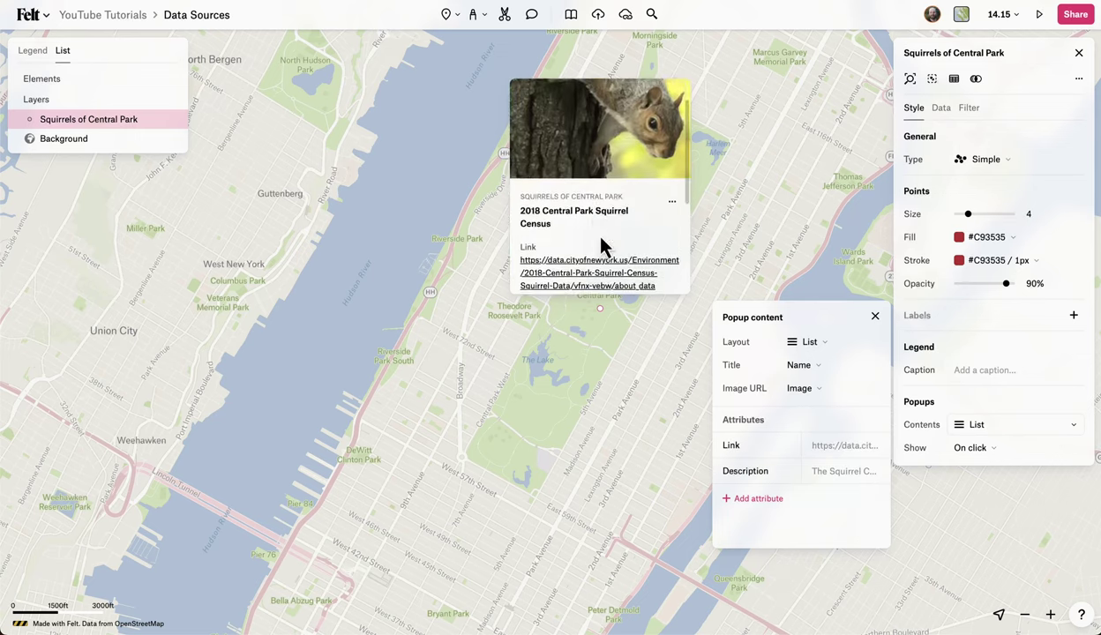
pyautogui.scroll(2, 602, 247)
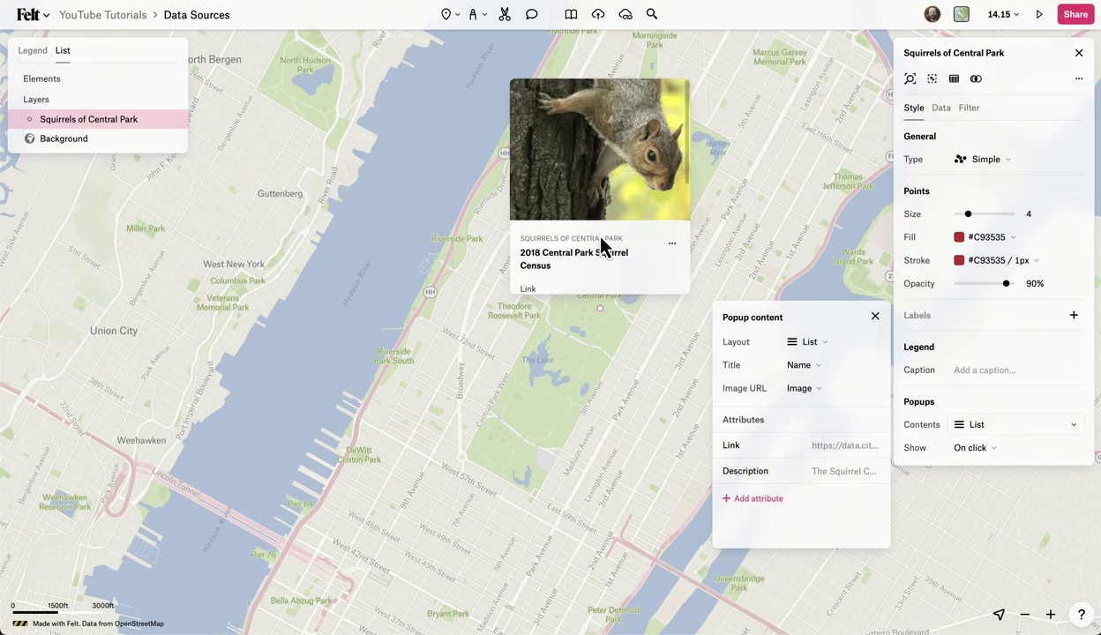
pyautogui.click(875, 315)
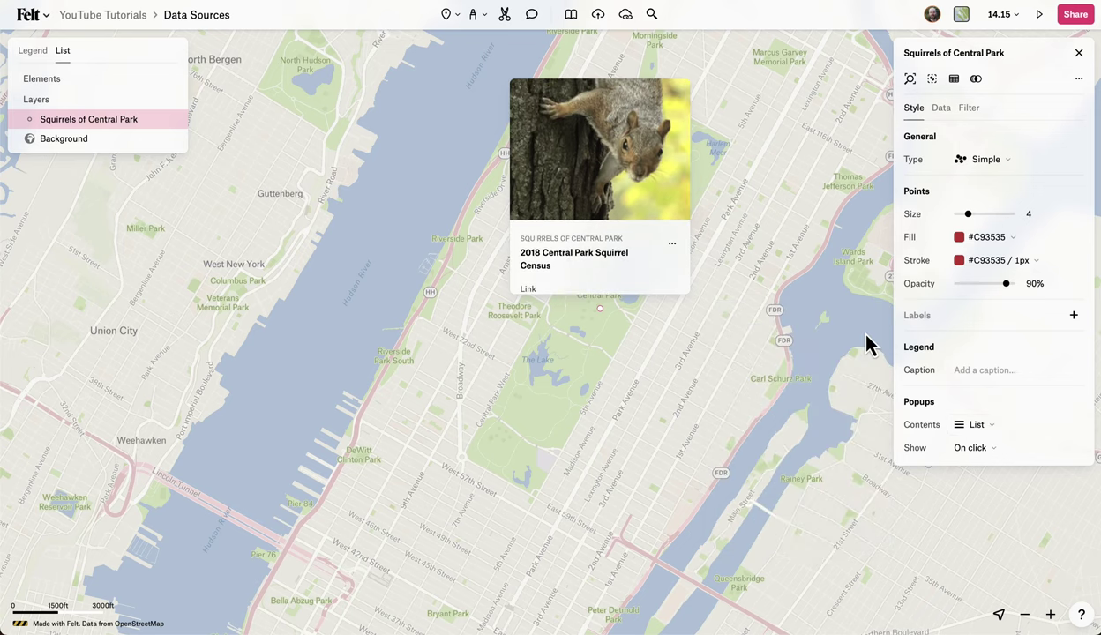
# Set the Squirrels of Central Park popups to show 'On hover and click'.
pyautogui.click(968, 449)
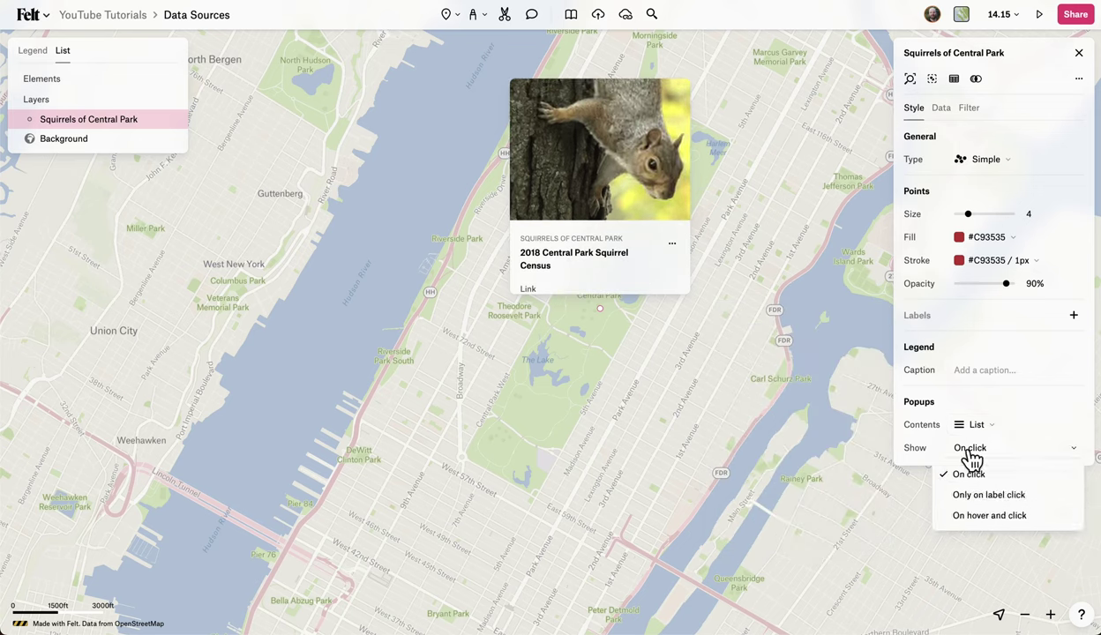
pyautogui.click(981, 517)
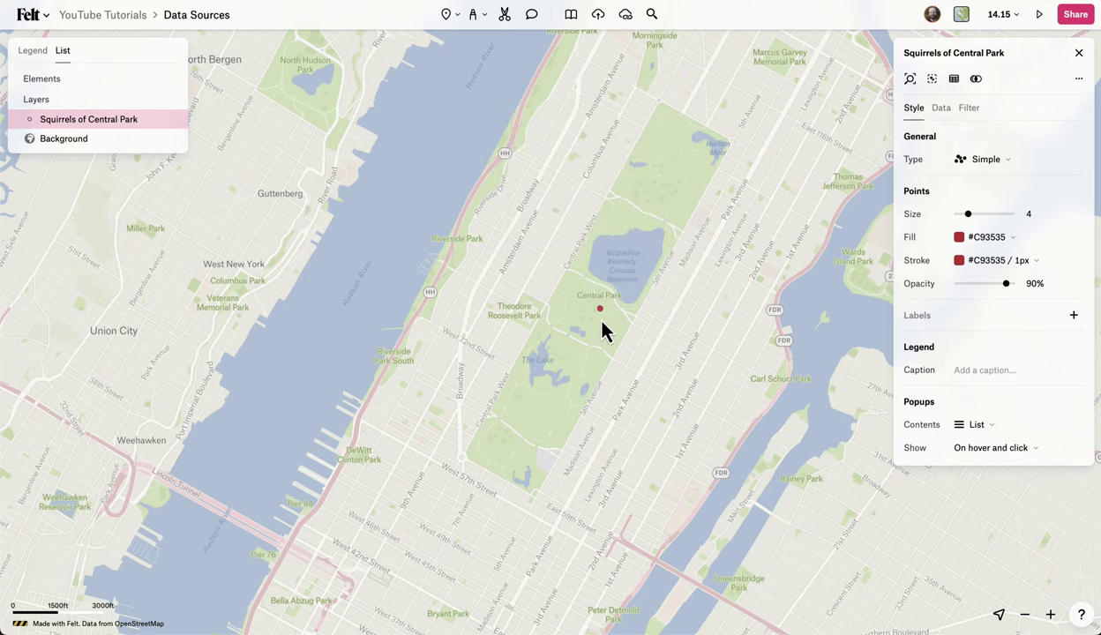
# Zoom out, pin the New York point's popup, and follow its data.cityofnewyork.us link.
pyautogui.scroll(-10, 602, 317)
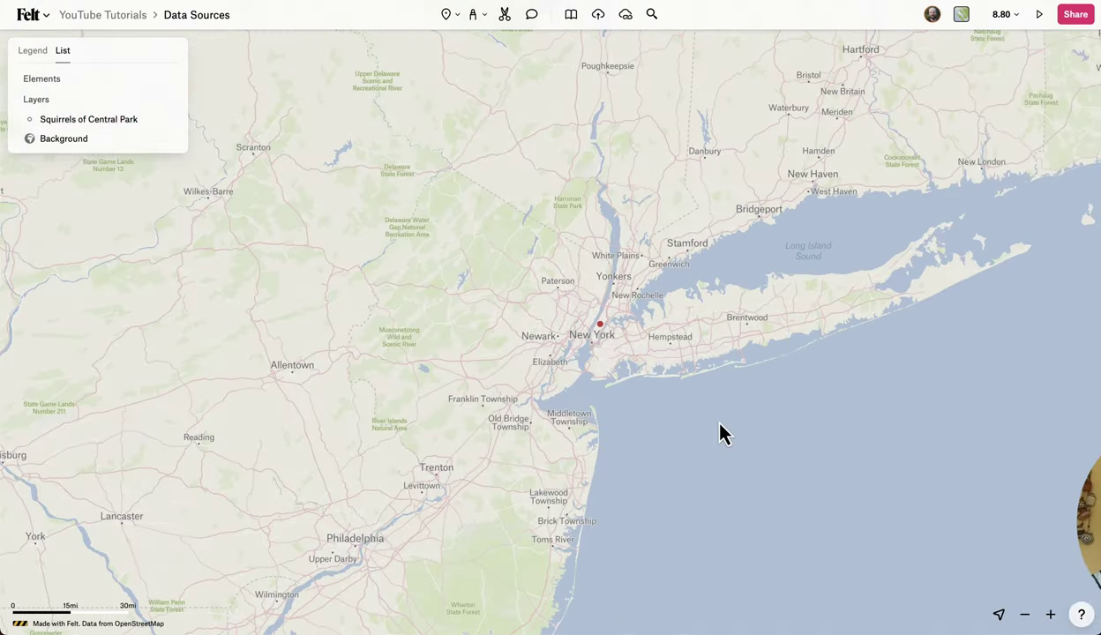
pyautogui.scroll(-1, 719, 425)
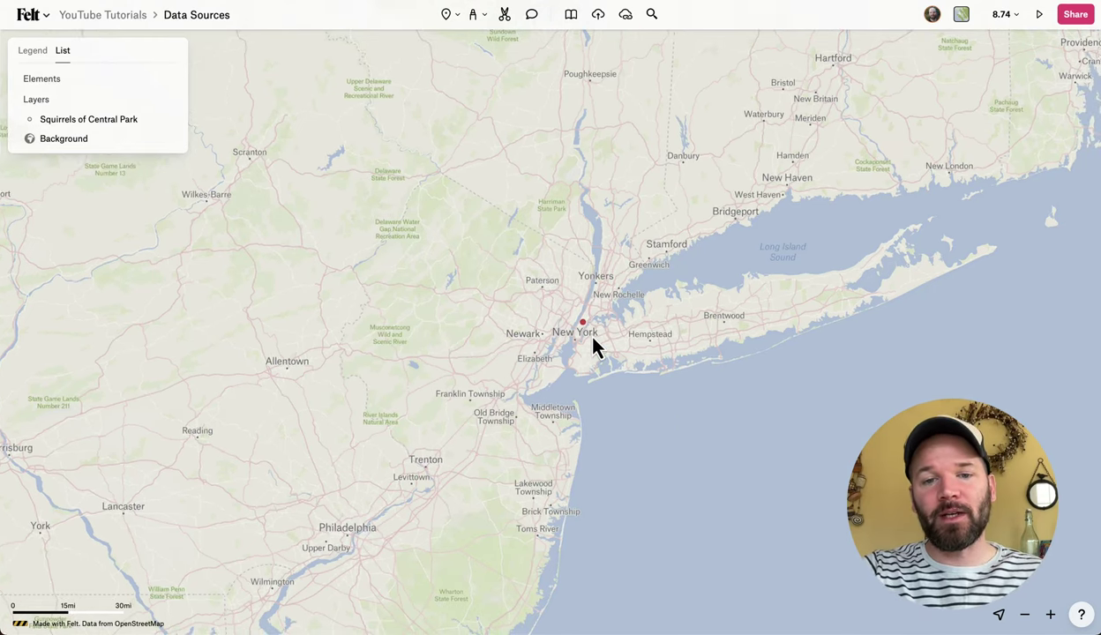
pyautogui.moveTo(583, 323)
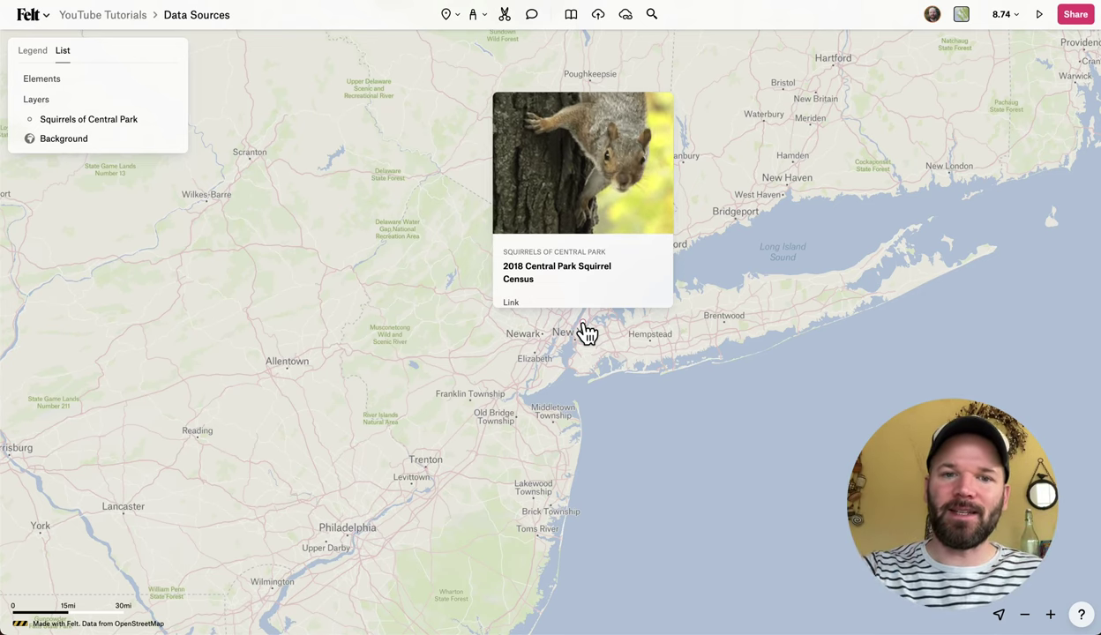
pyautogui.click(586, 333)
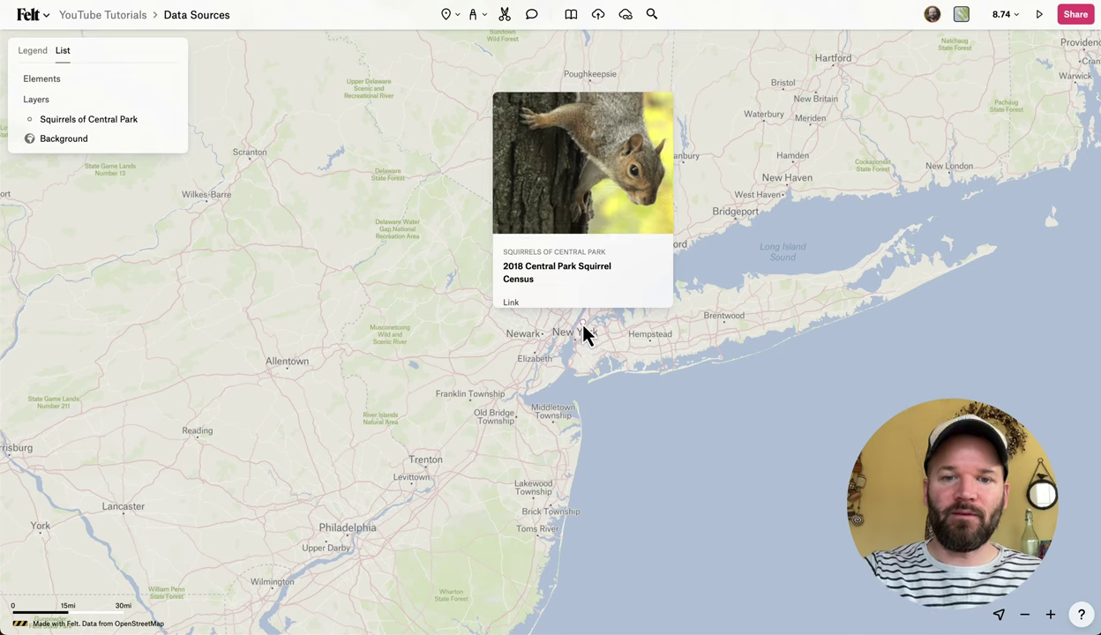
pyautogui.scroll(-3, 608, 291)
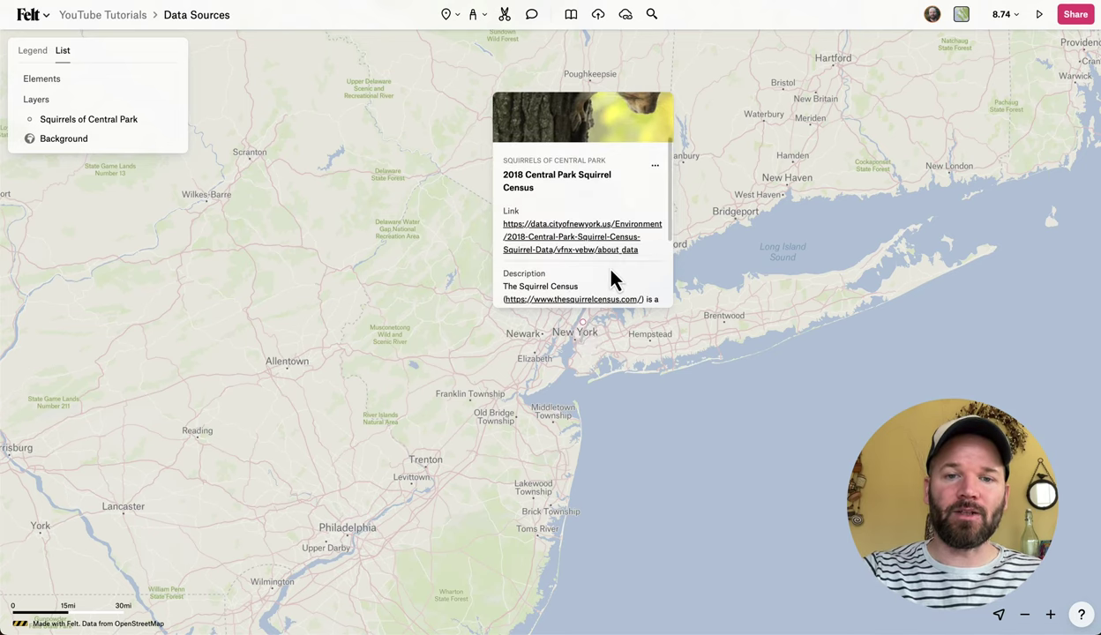
pyautogui.click(609, 244)
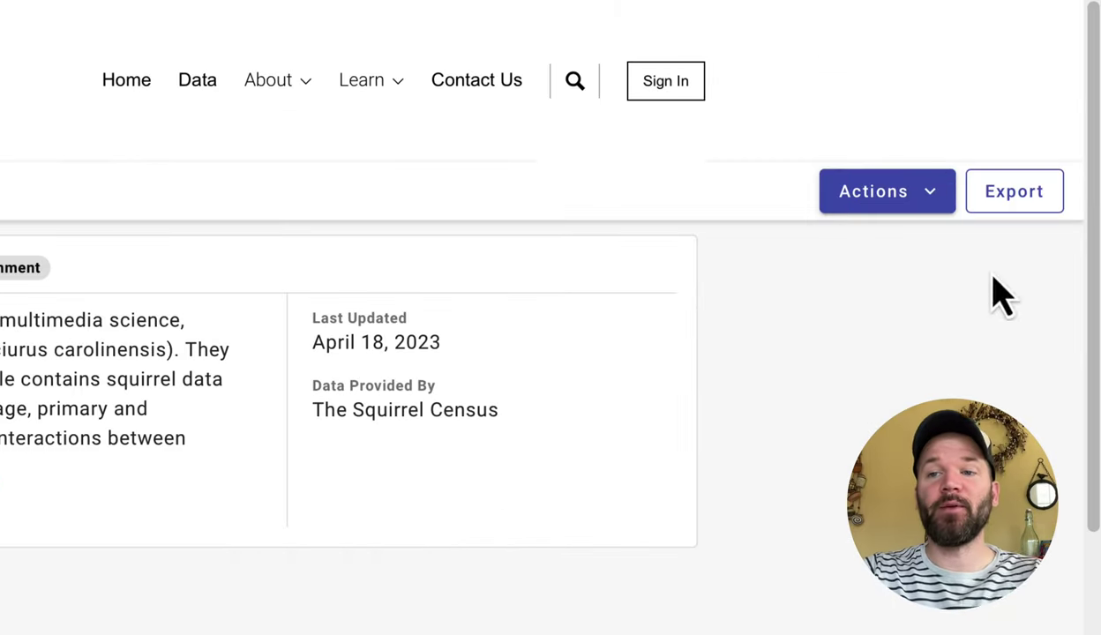
# Export the squirrel census dataset in KML format and allow the download.
pyautogui.click(1014, 191)
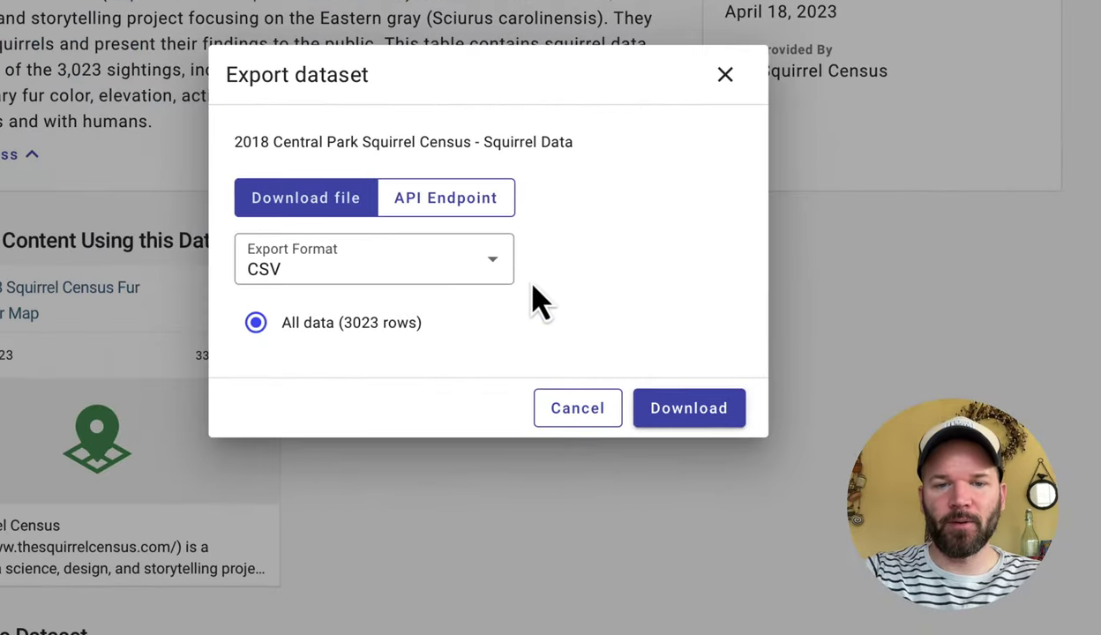
pyautogui.click(490, 270)
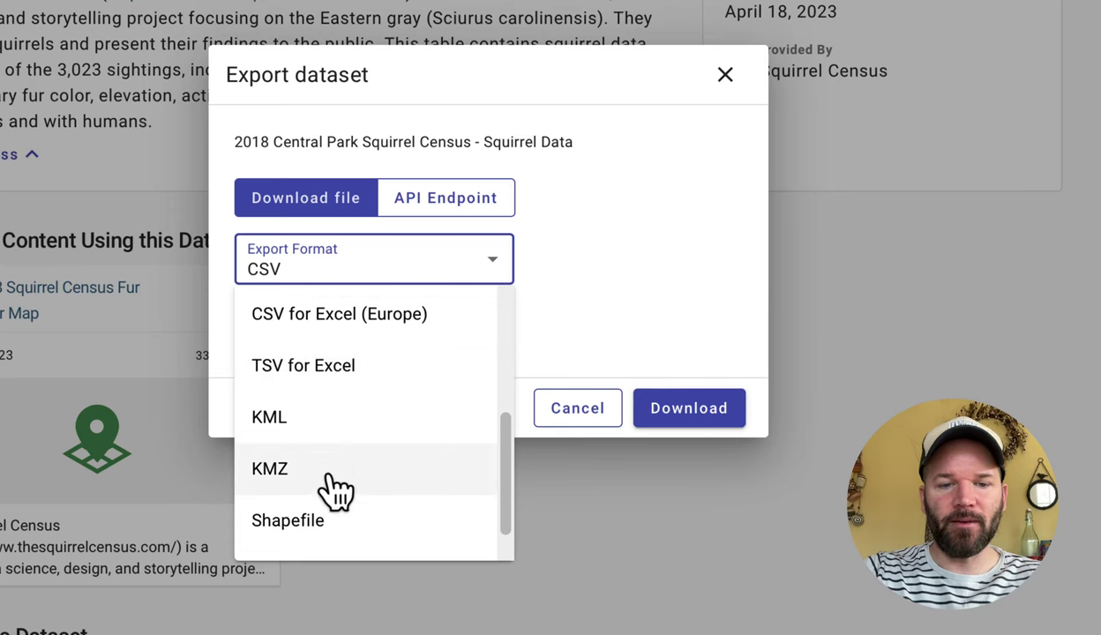
pyautogui.click(291, 428)
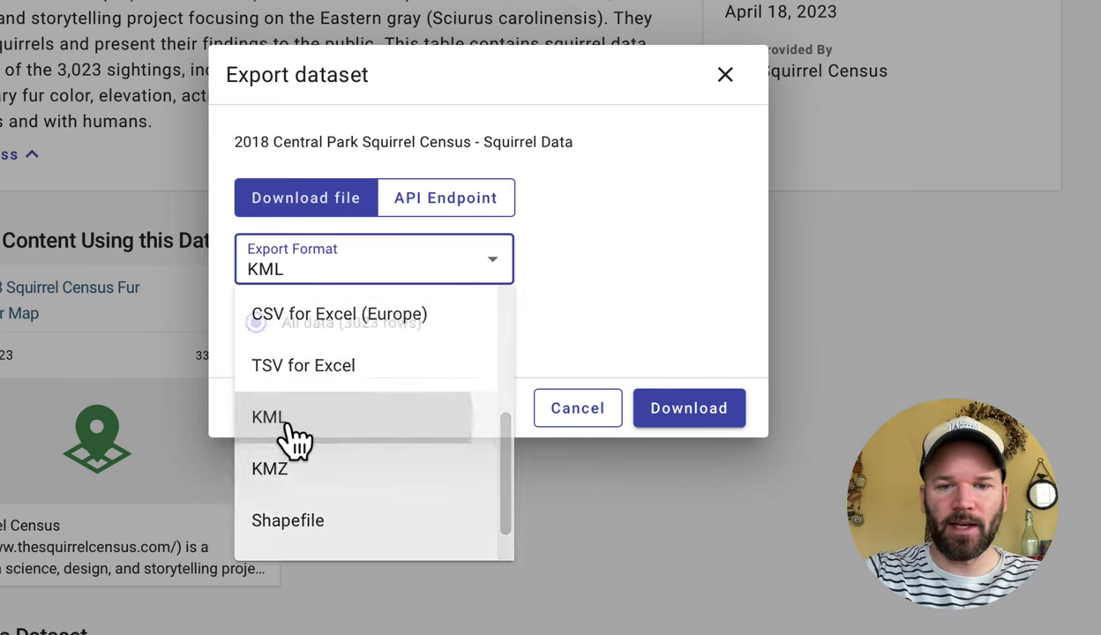
pyautogui.click(708, 420)
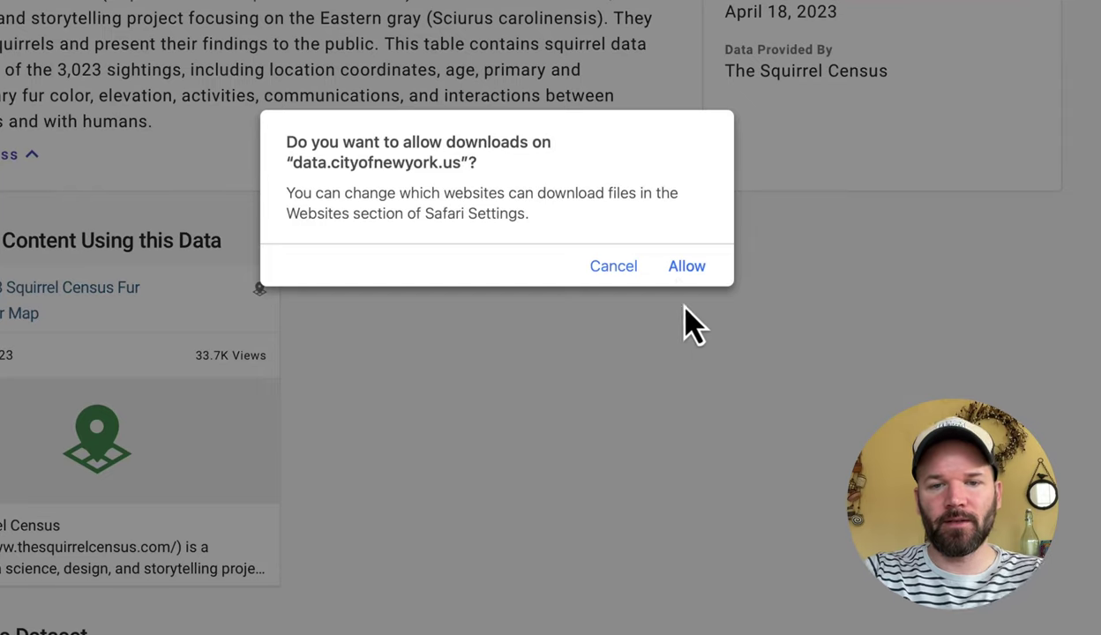
pyautogui.click(689, 267)
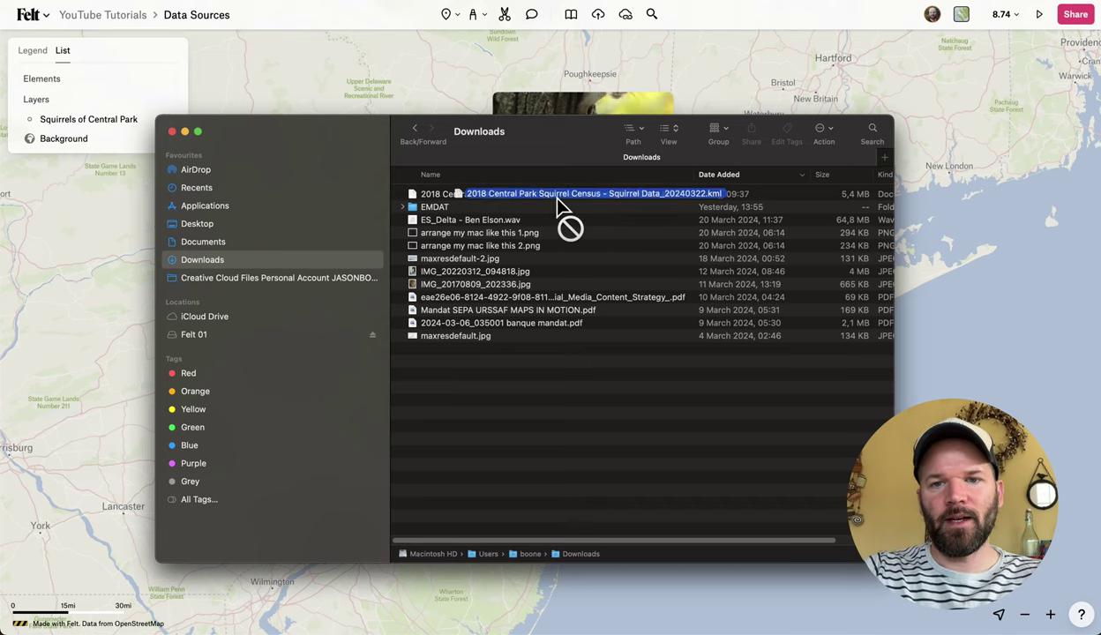
# Import the downloaded census KML into the Felt map, then bring up the layer library.
pyautogui.moveTo(568, 221); pyautogui.dragTo(944, 267)
pyautogui.click(966, 369)
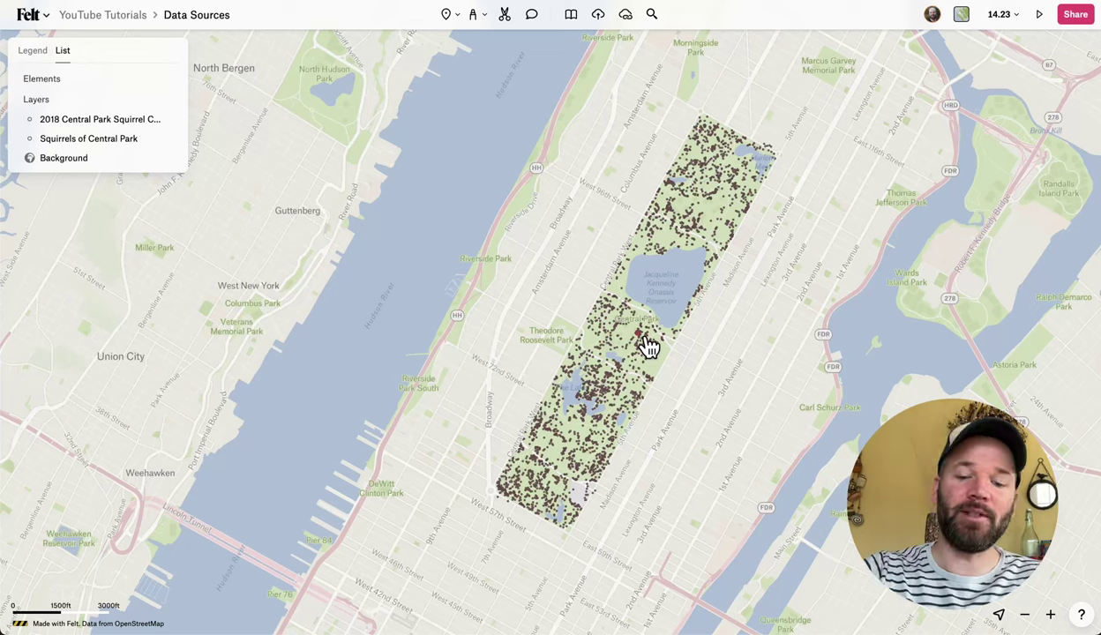
pyautogui.hotkey('shift', 'l')
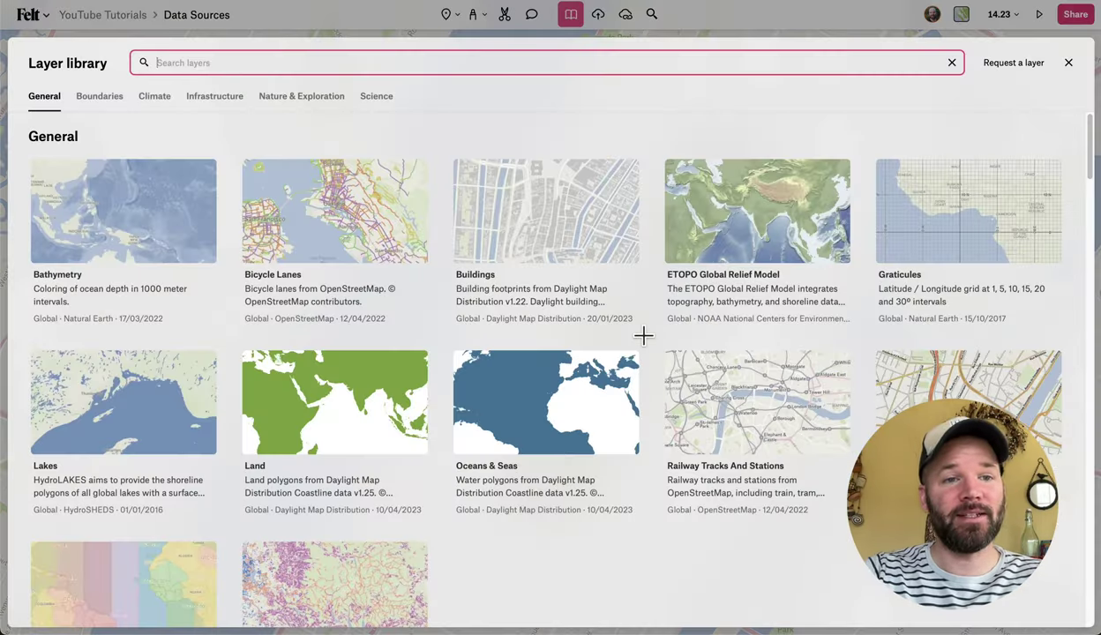
# Search the layer library for 'squirrel' to find the Central Park Squirrels layer.
pyautogui.write('squirrel')
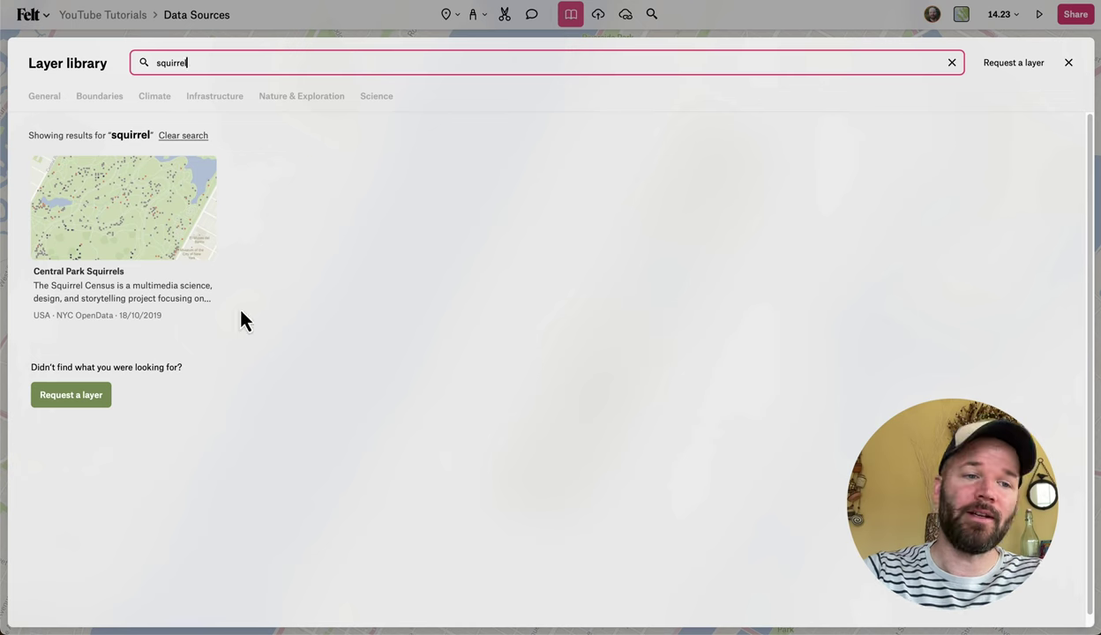
pyautogui.moveTo(169, 252)
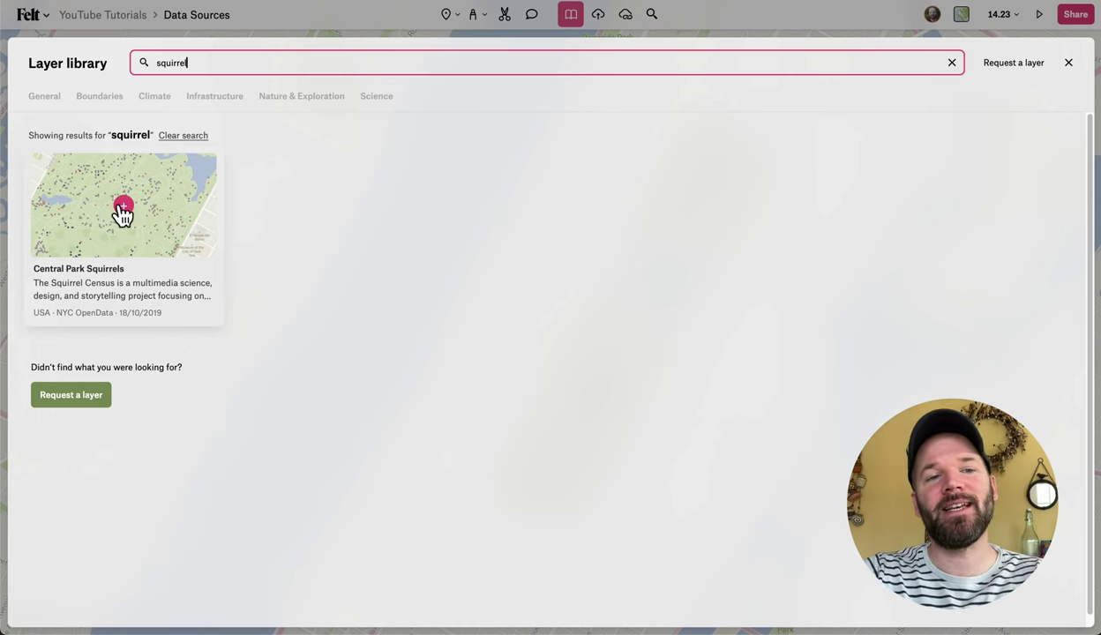